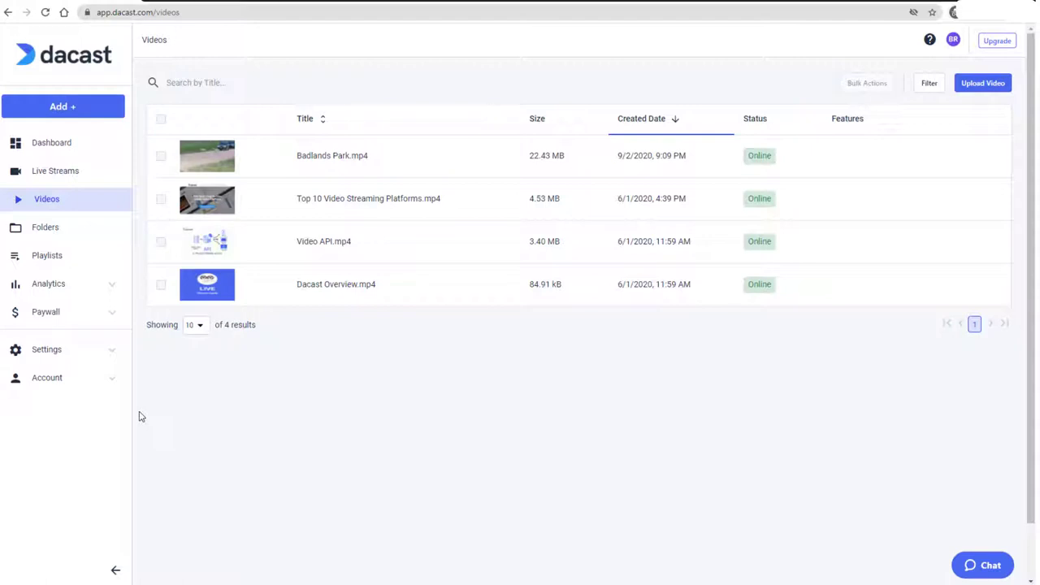
# Step: Open the account-wide security settings and review the Geo-Restriction and Domain Control groups
pyautogui.click(70, 350)
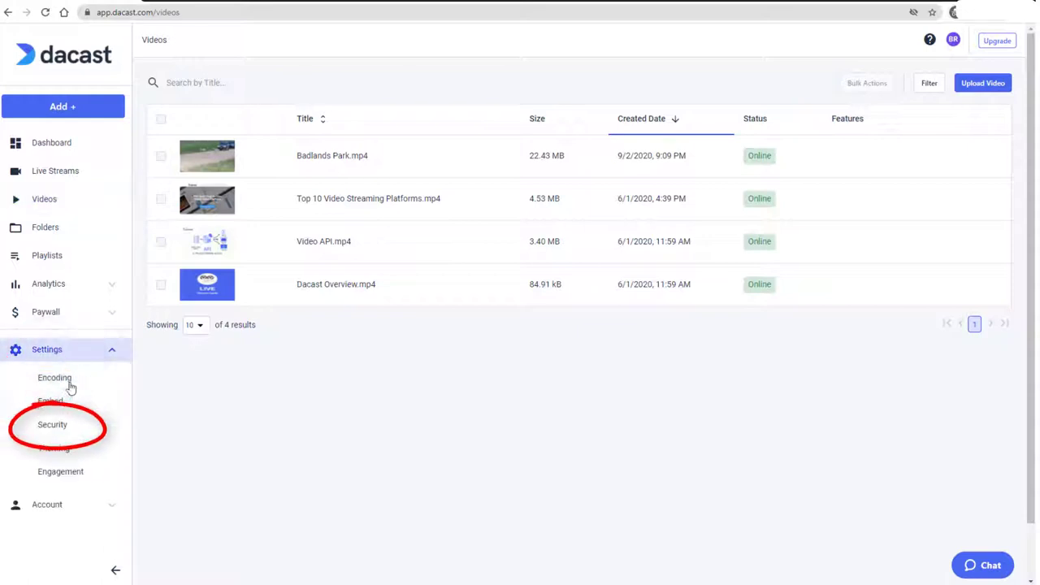
pyautogui.click(71, 432)
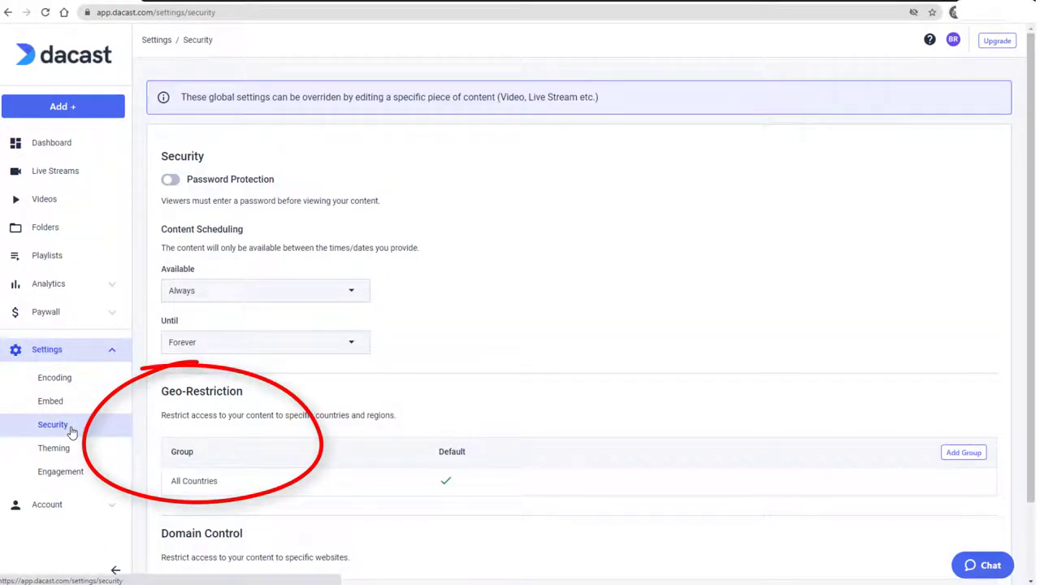
pyautogui.scroll(-2, 158, 432)
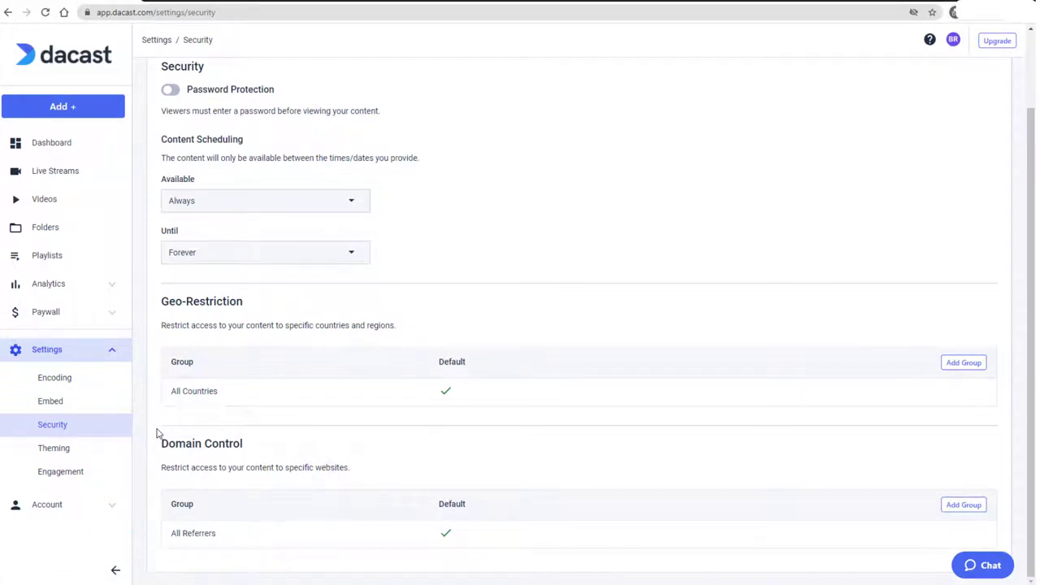
# Step: Open Badlands Park.mp4 for editing and review its geo-restriction and domain control security settings
pyautogui.click(65, 207)
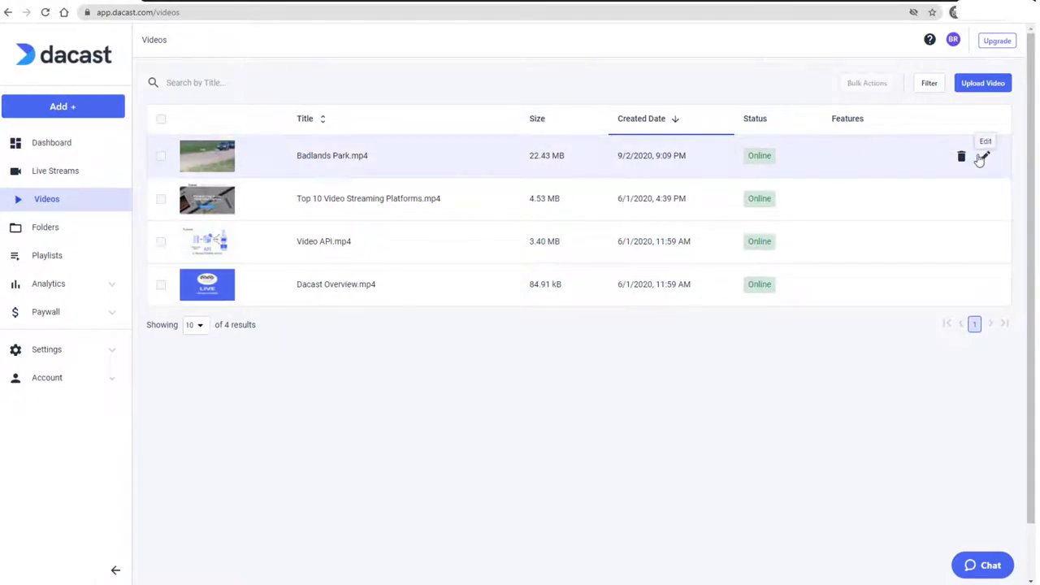
pyautogui.click(985, 157)
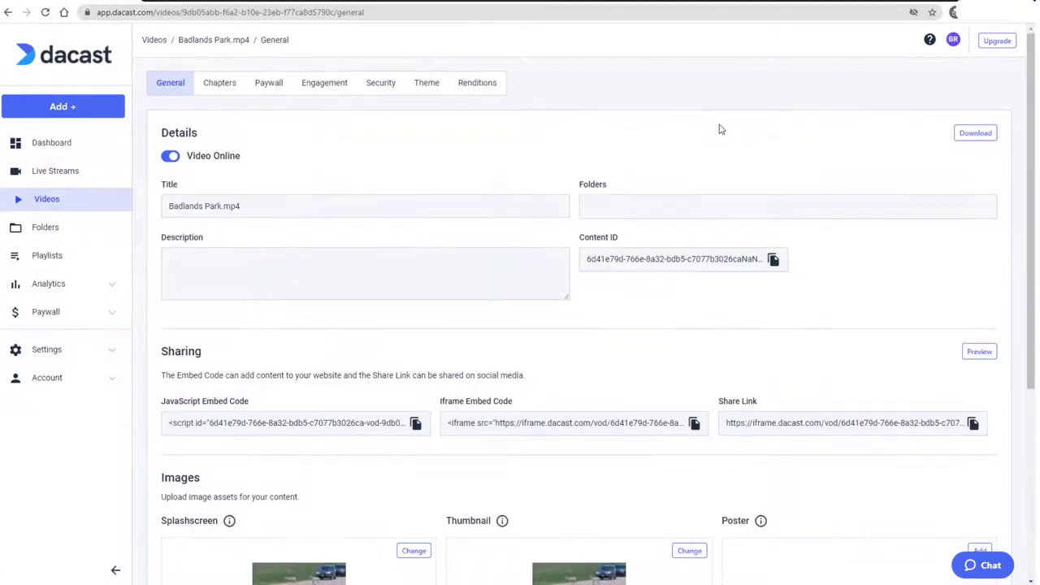
pyautogui.click(382, 87)
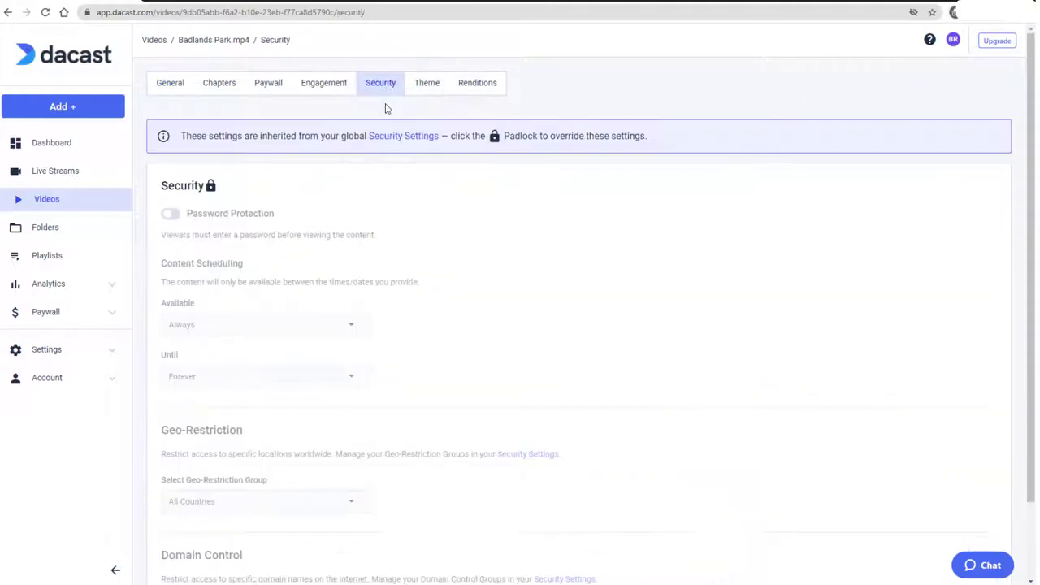
pyautogui.scroll(-1, 432, 190)
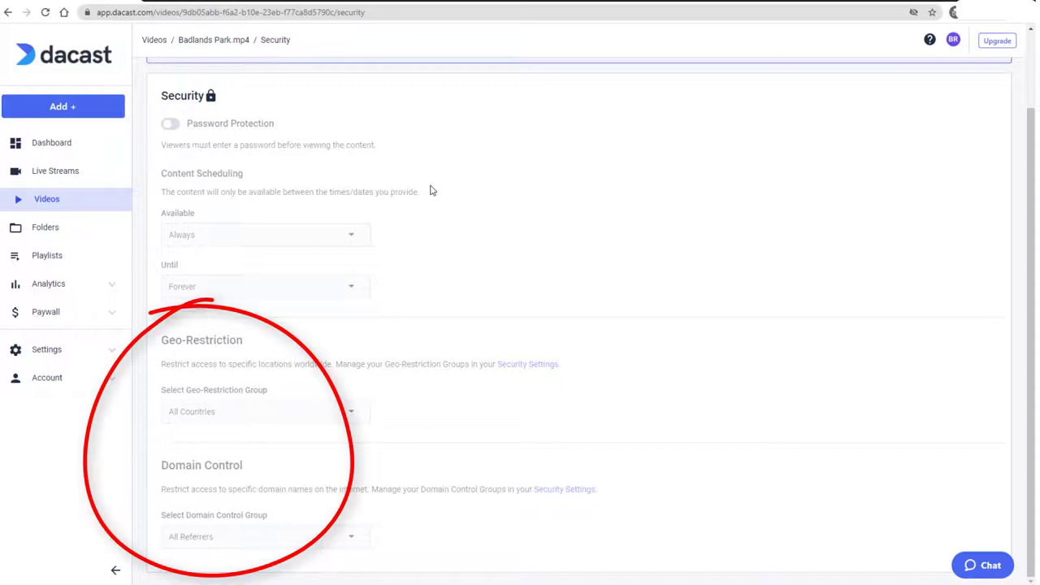
# Step: Preview the Badlands Park.mp4 video from its general settings, closing the preview when done
pyautogui.scroll(1, 431, 190)
pyautogui.click(183, 81)
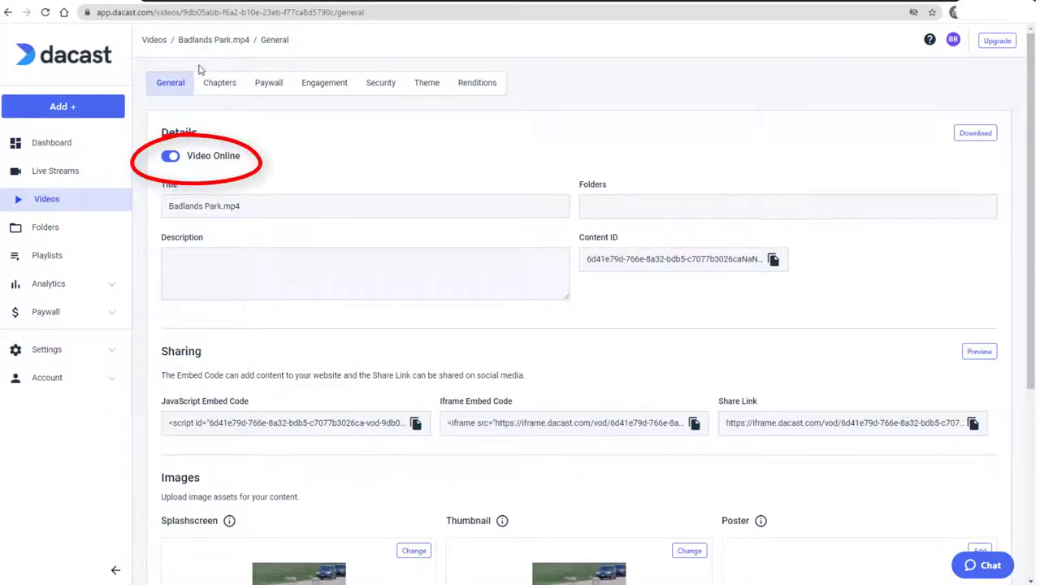
pyautogui.click(978, 352)
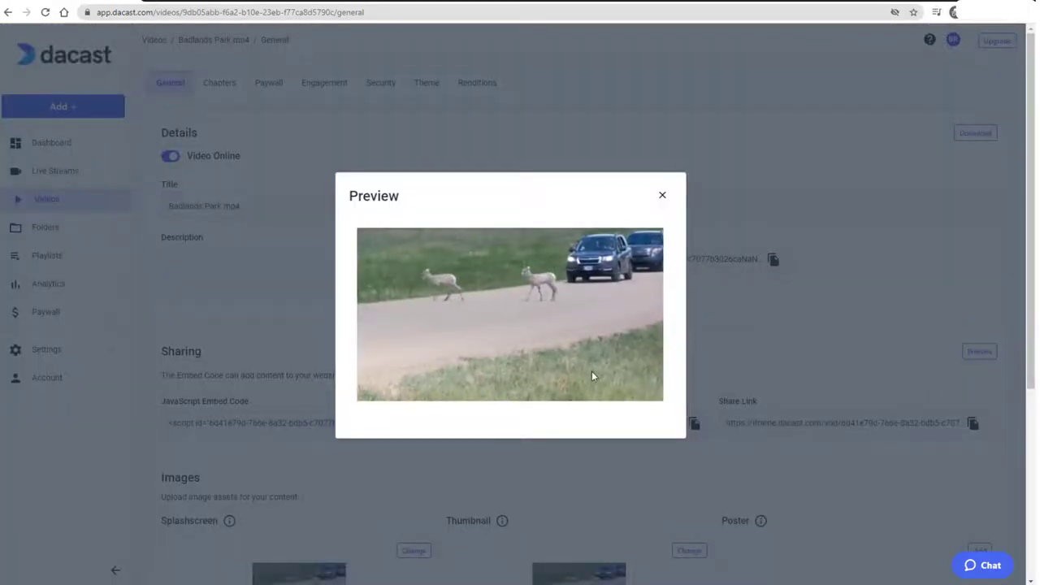
pyautogui.click(662, 195)
# Step: Start a new geo-restriction group in the global security settings and name it Scandinavia
pyautogui.click(60, 356)
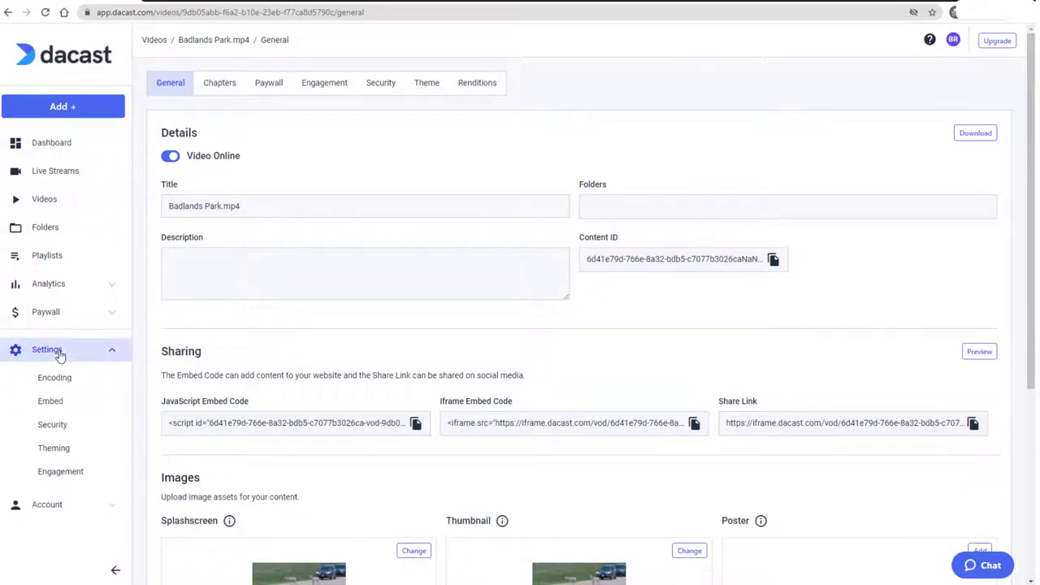
pyautogui.click(70, 430)
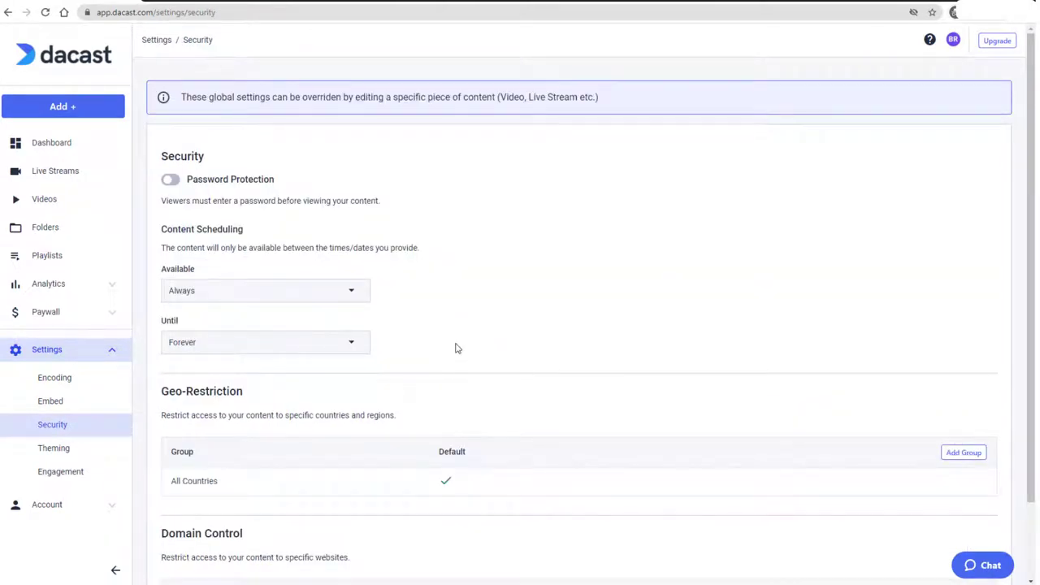
pyautogui.click(957, 453)
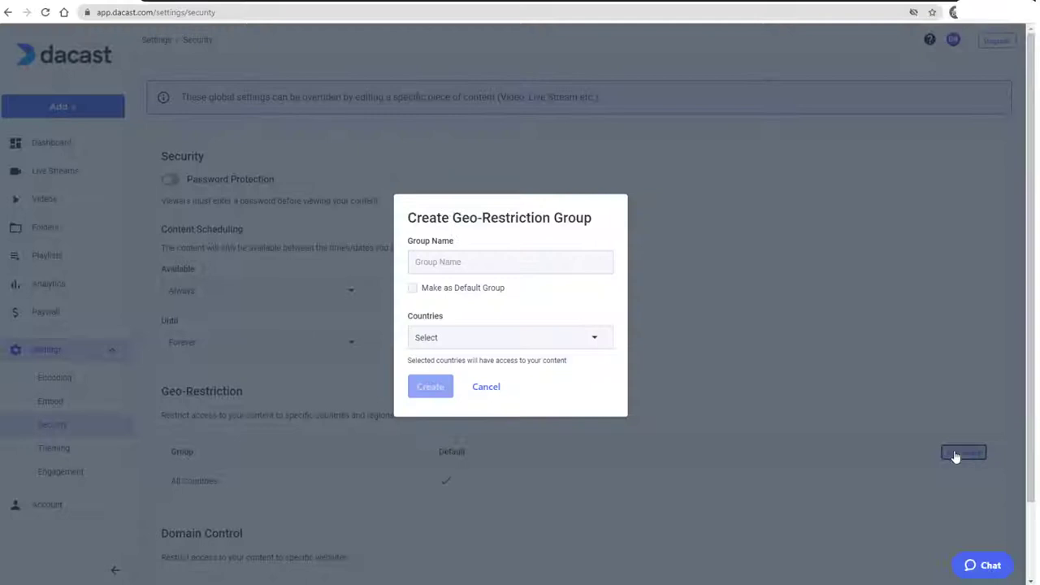
pyautogui.click(538, 267)
pyautogui.write('Scandin')
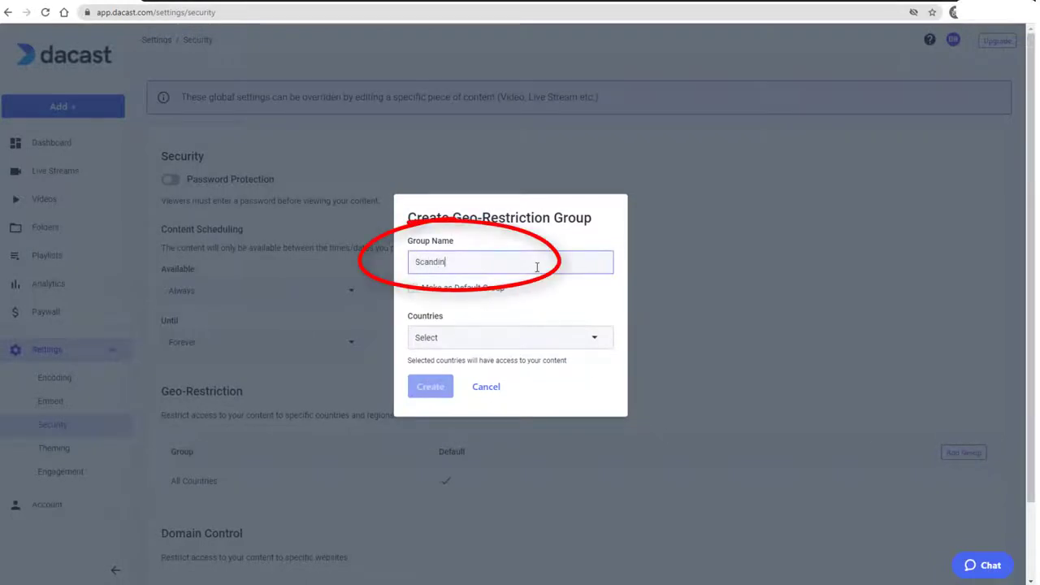
pyautogui.write('avia')
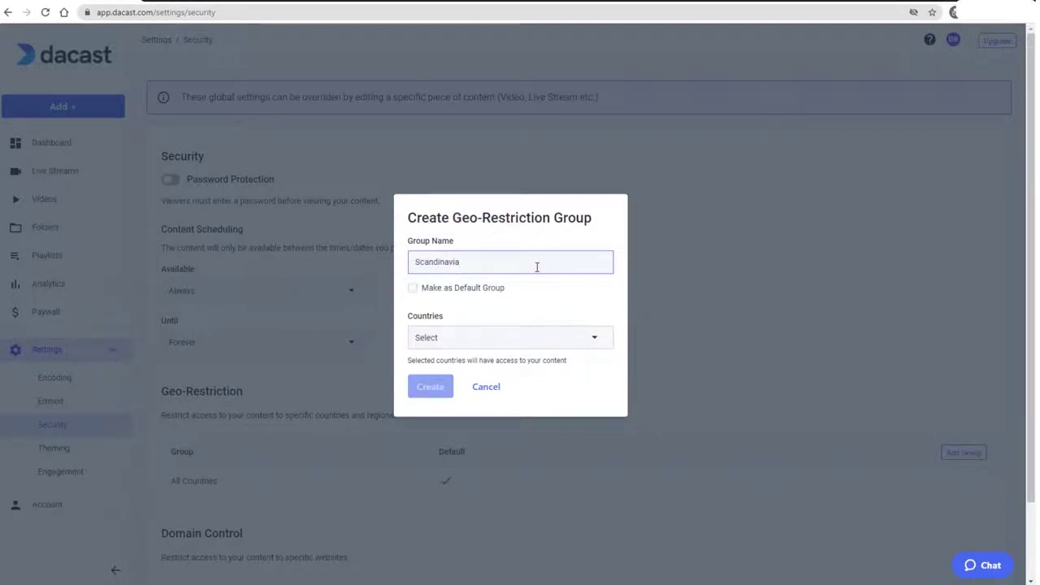
# Step: Add Finland and Norway to the new group's allowed countries
pyautogui.click(595, 339)
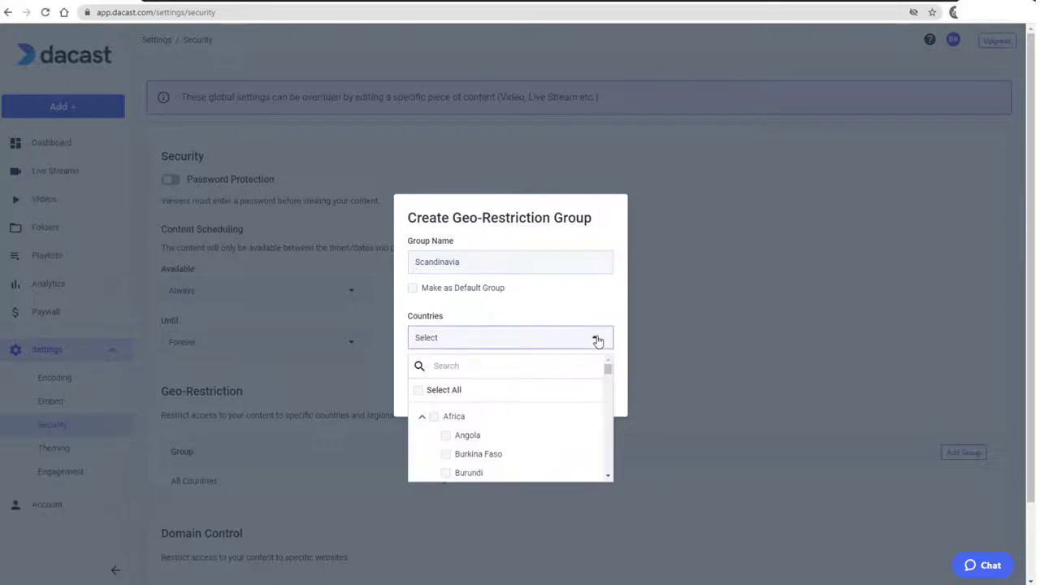
pyautogui.click(455, 366)
pyautogui.write('finl')
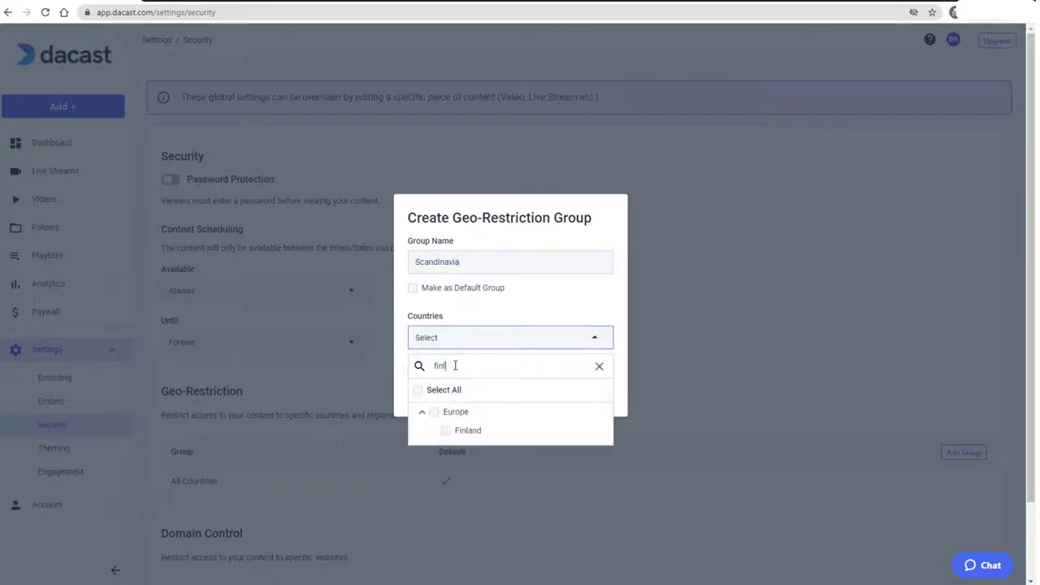
pyautogui.click(446, 430)
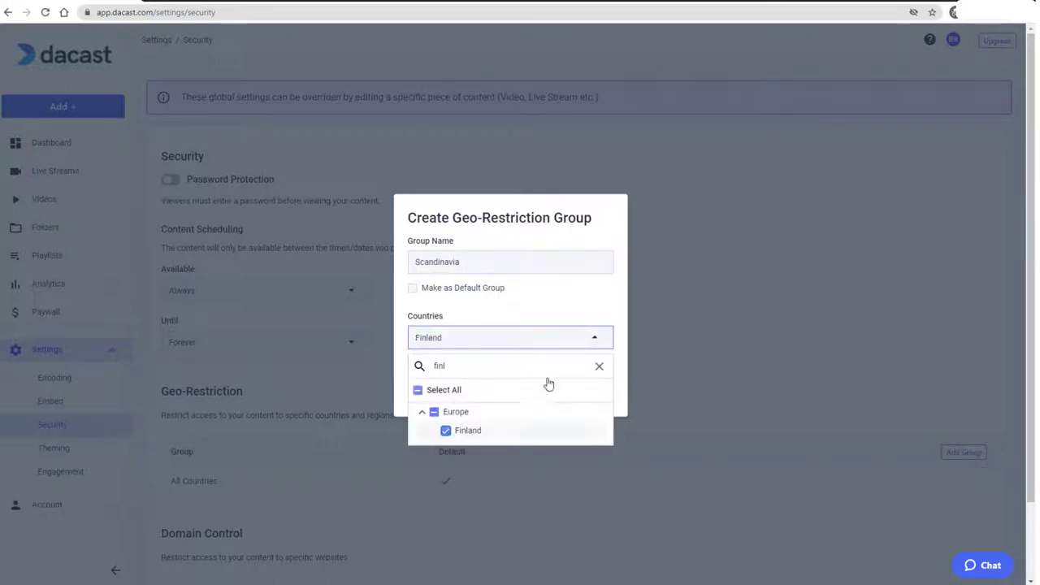
pyautogui.click(598, 365)
pyautogui.write('norw')
pyautogui.press('Return')
pyautogui.click(499, 339)
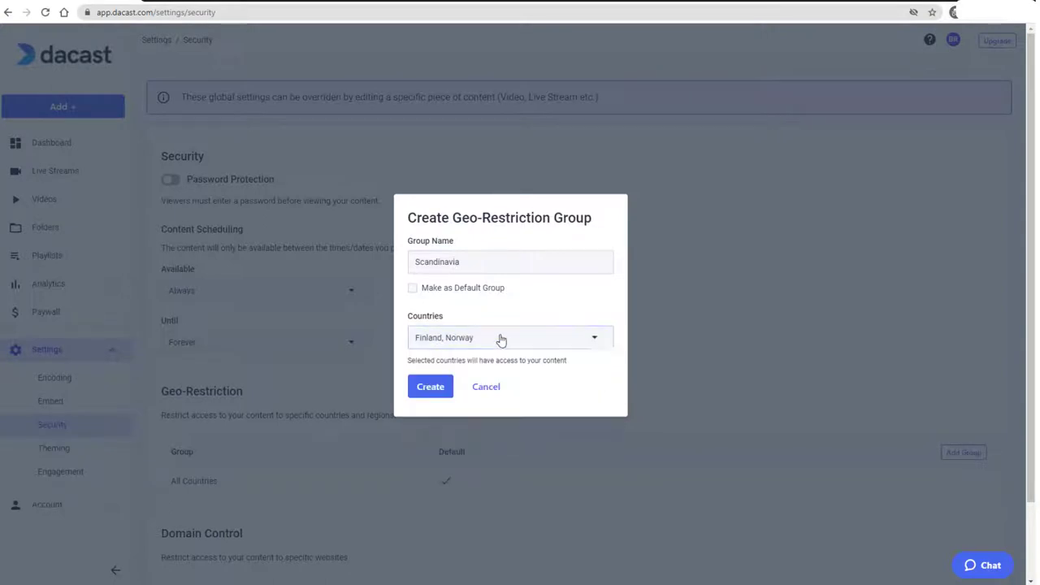
# Step: Add Sweden and Denmark to the allowed countries and create the Scandinavia group
pyautogui.click(499, 340)
pyautogui.write('swe')
pyautogui.click(446, 431)
pyautogui.click(517, 339)
pyautogui.click(517, 339)
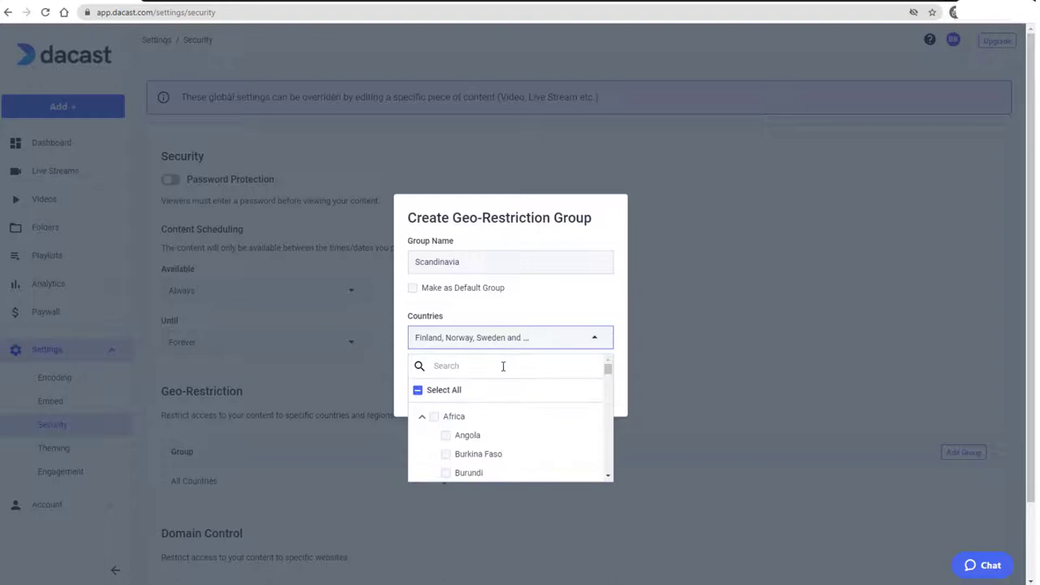
pyautogui.write('denm')
pyautogui.click(453, 431)
pyautogui.click(597, 340)
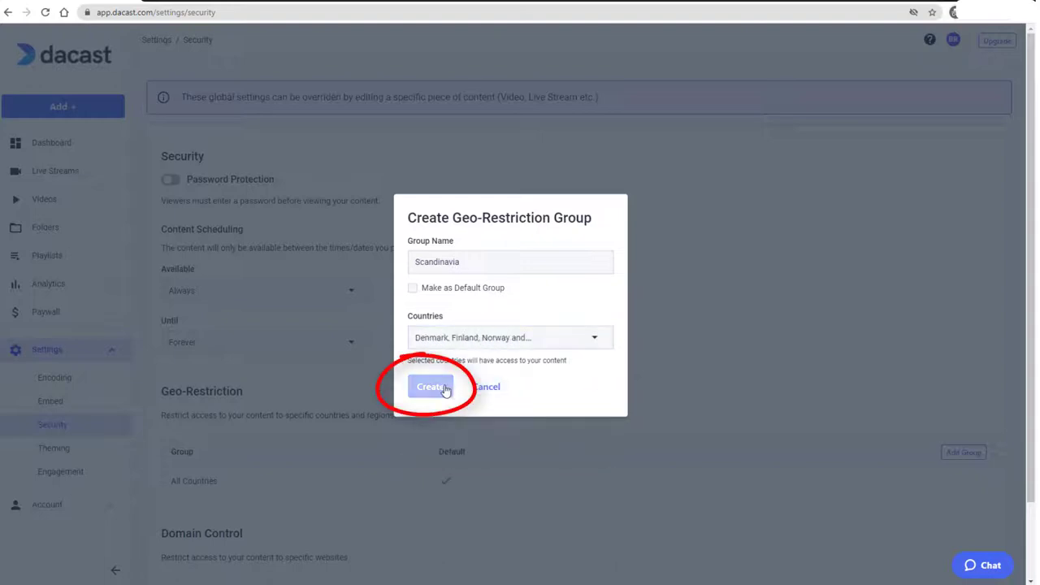
pyautogui.click(440, 387)
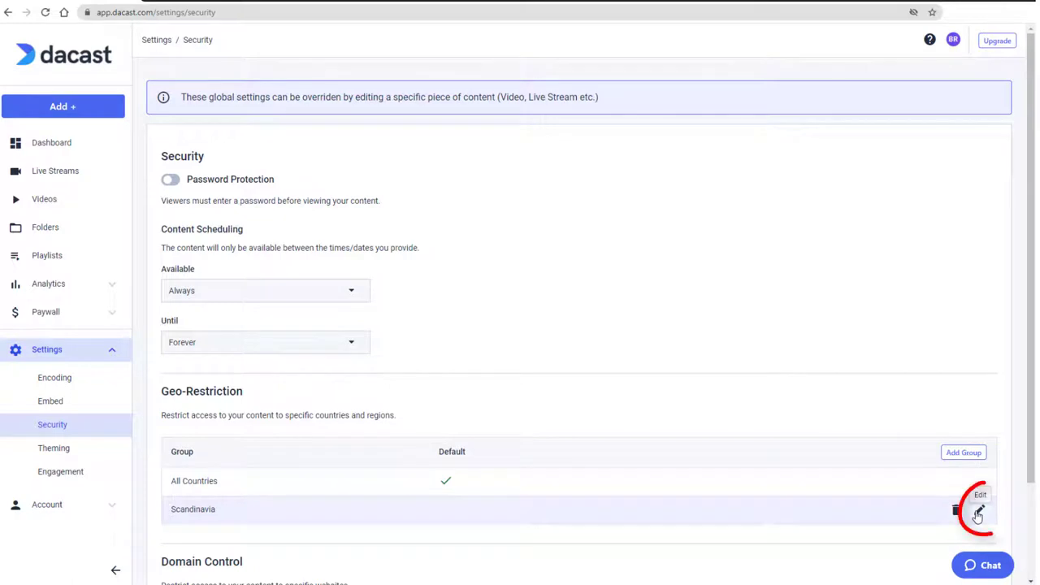
# Step: Edit the Scandinavia group to remove Denmark and make it the default group, saving the changes
pyautogui.click(978, 514)
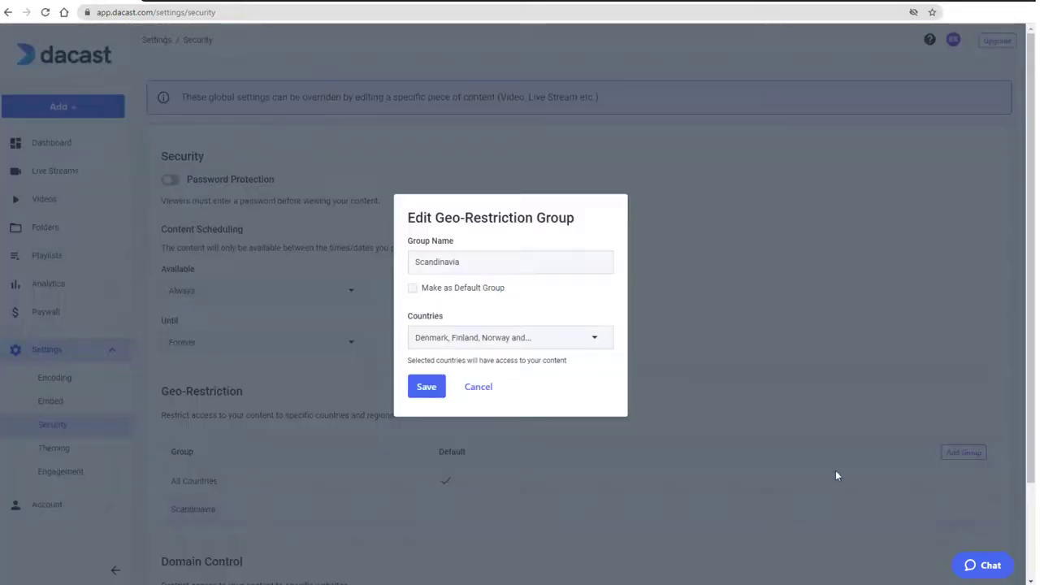
pyautogui.click(548, 339)
pyautogui.write('den')
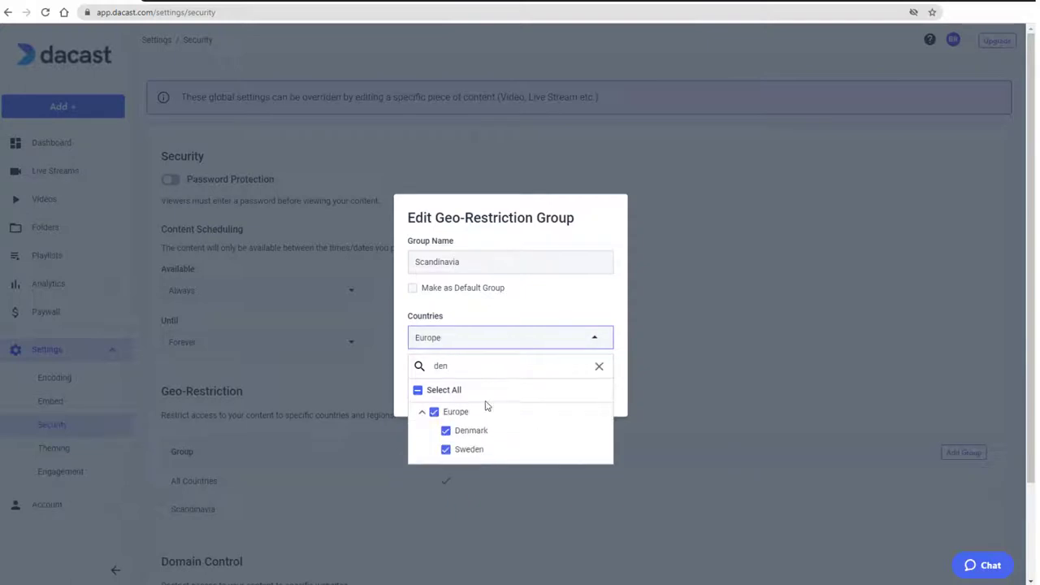
pyautogui.click(445, 431)
pyautogui.click(600, 370)
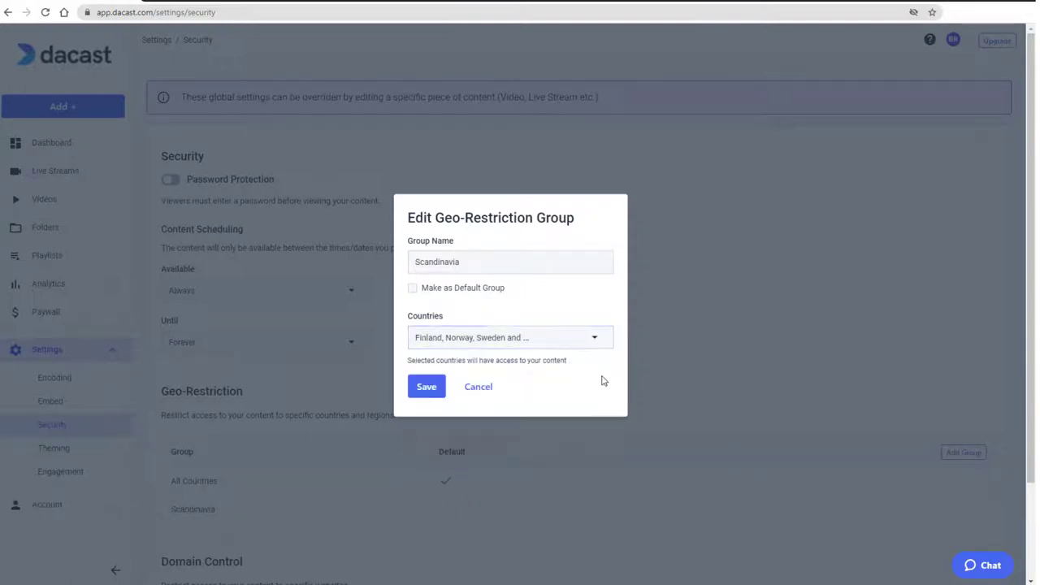
pyautogui.click(412, 288)
pyautogui.click(437, 388)
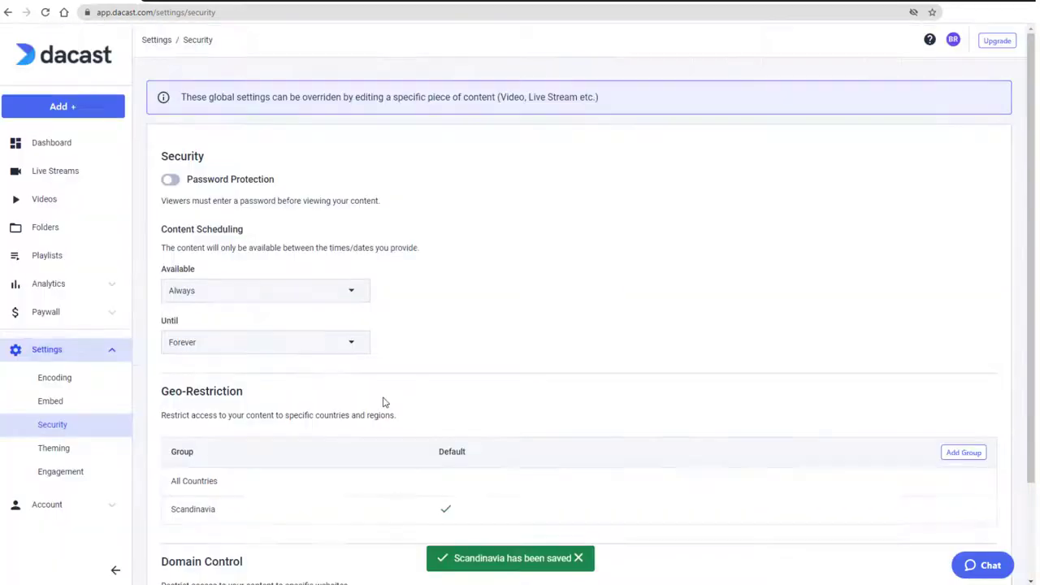
# Step: Check which geo-restriction group is applied in the security settings of Badlands Park.mp4
pyautogui.click(49, 200)
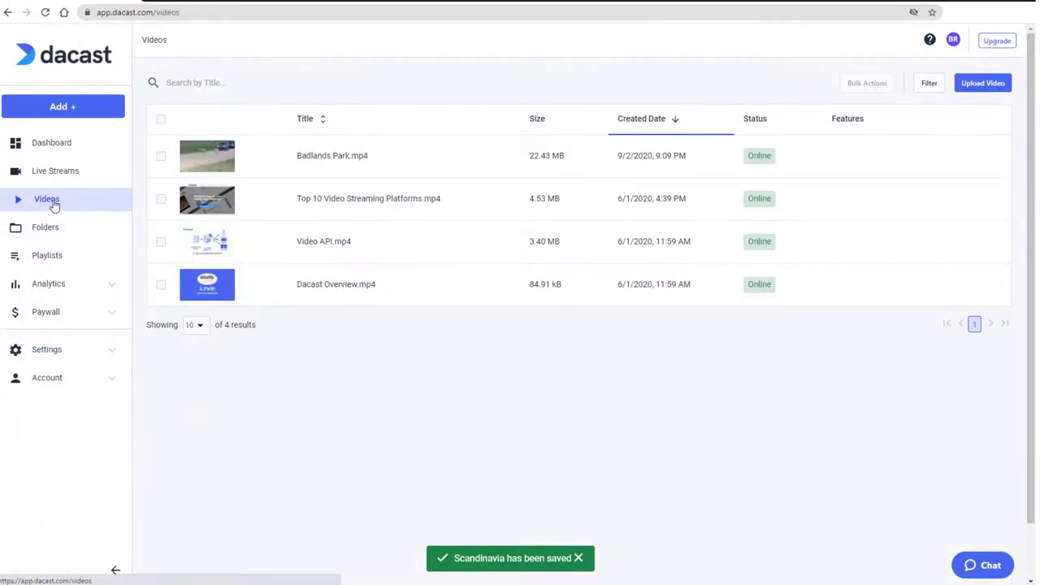
pyautogui.click(323, 160)
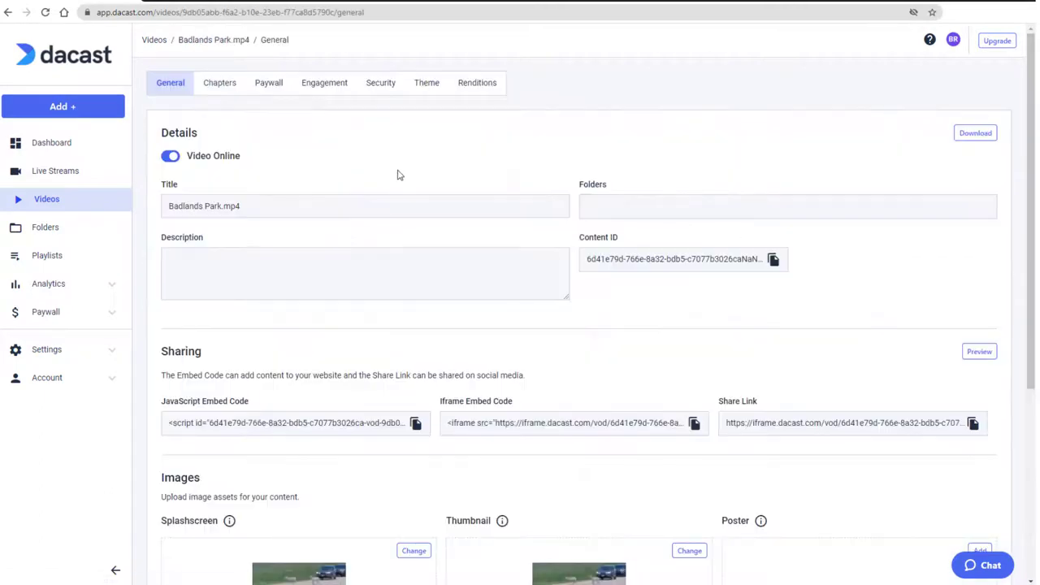
pyautogui.click(368, 84)
pyautogui.scroll(-2, 510, 283)
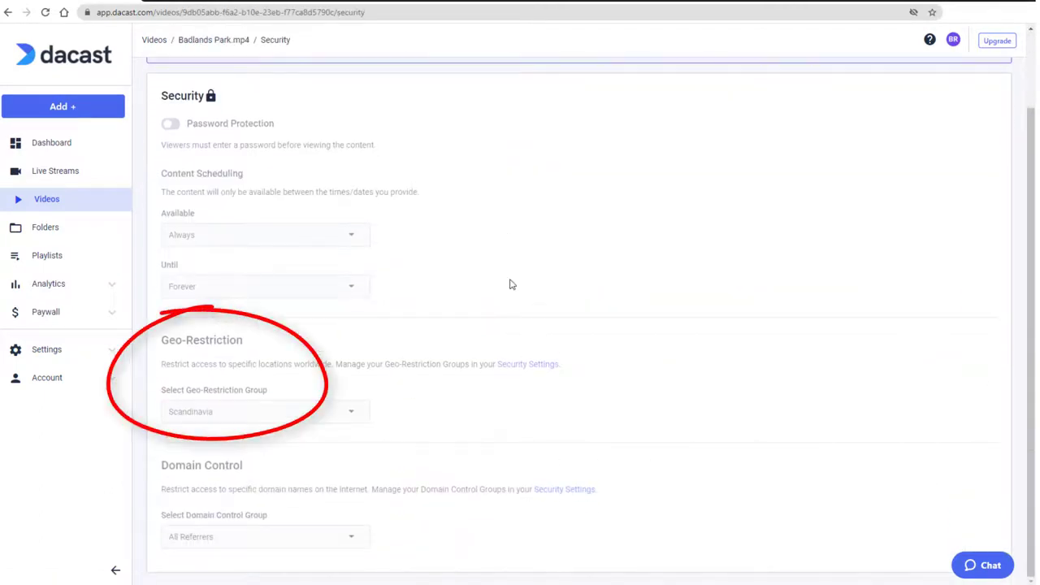
# Step: Preview Badlands Park.mp4 to test playback under the default geo-restriction, closing the preview when done
pyautogui.scroll(2, 511, 283)
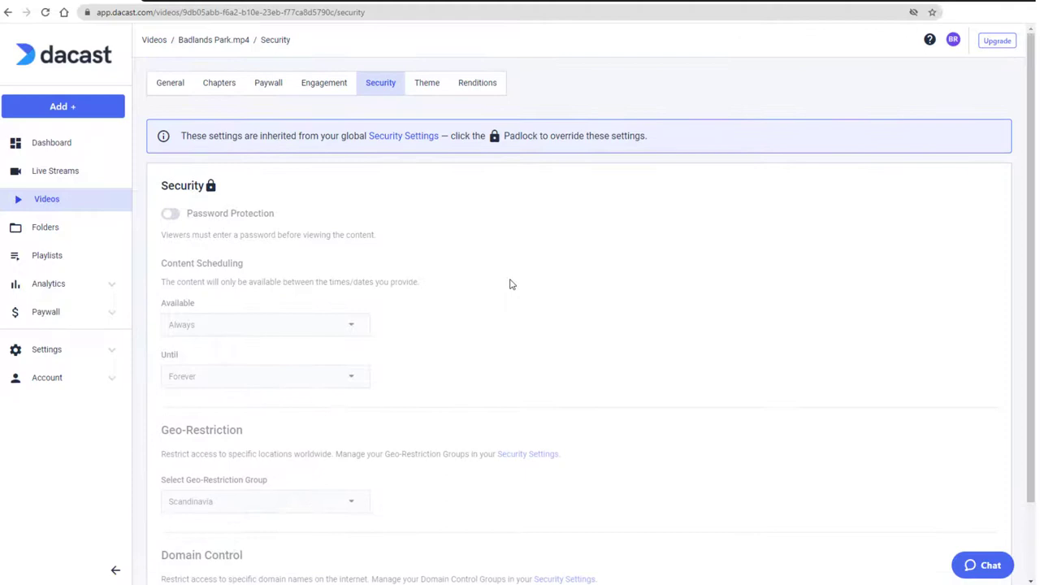
pyautogui.click(169, 82)
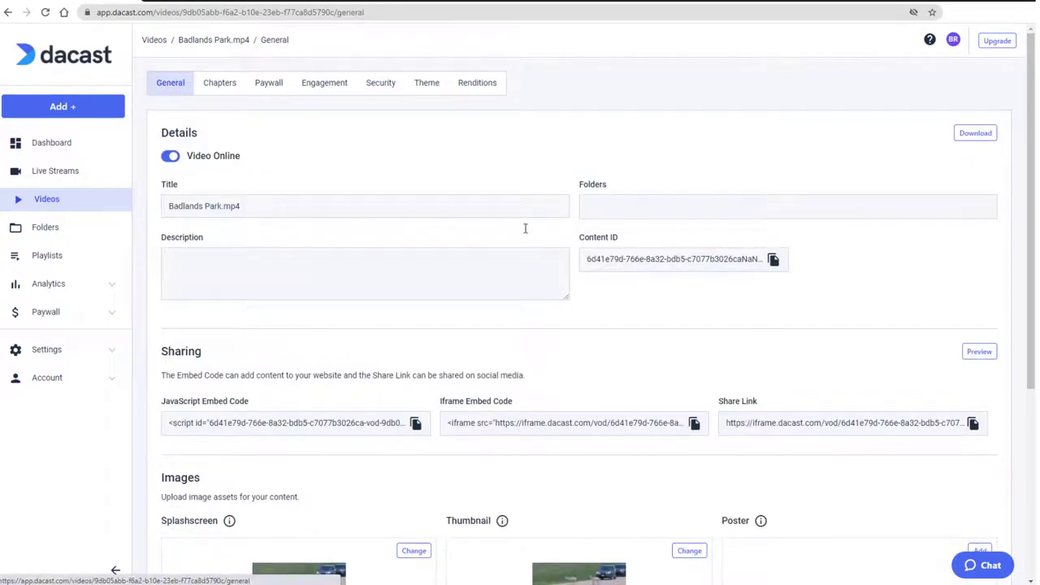
pyautogui.click(977, 353)
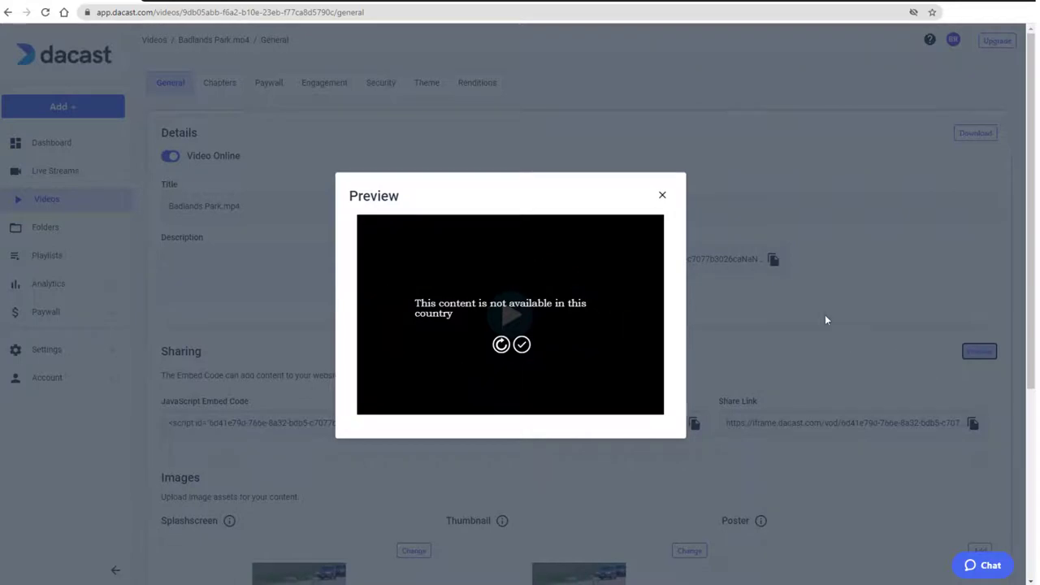
pyautogui.click(661, 197)
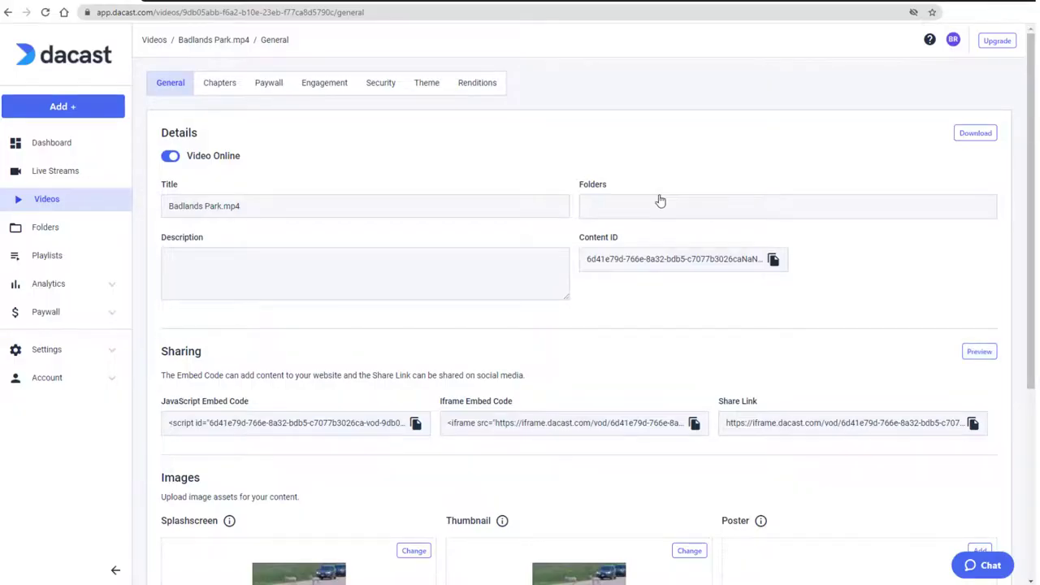
# Step: Unlock the security settings of Badlands Park.mp4 to override the global ones, and confirm the change
pyautogui.click(388, 85)
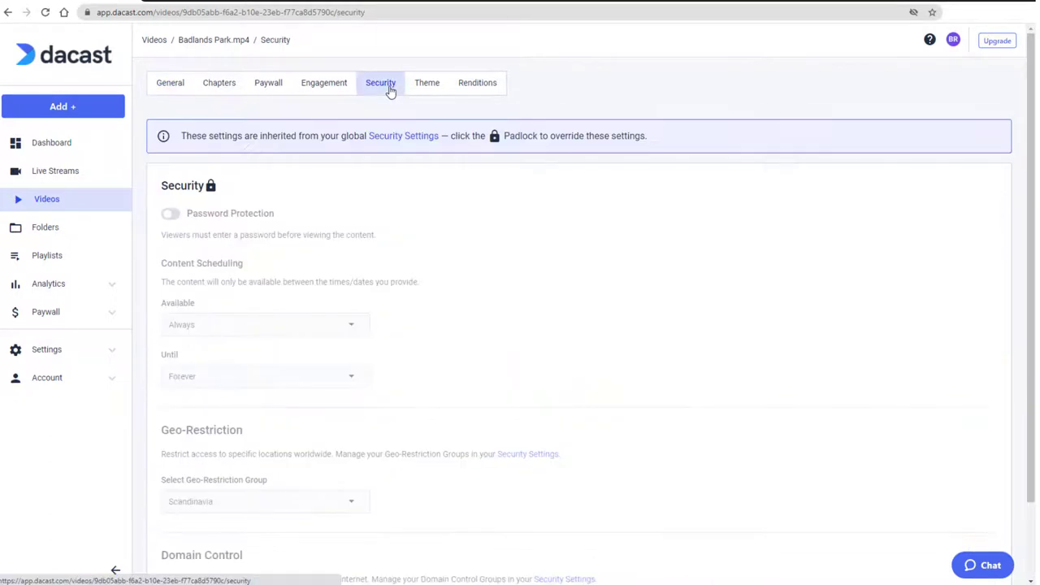
pyautogui.click(210, 187)
pyautogui.click(420, 359)
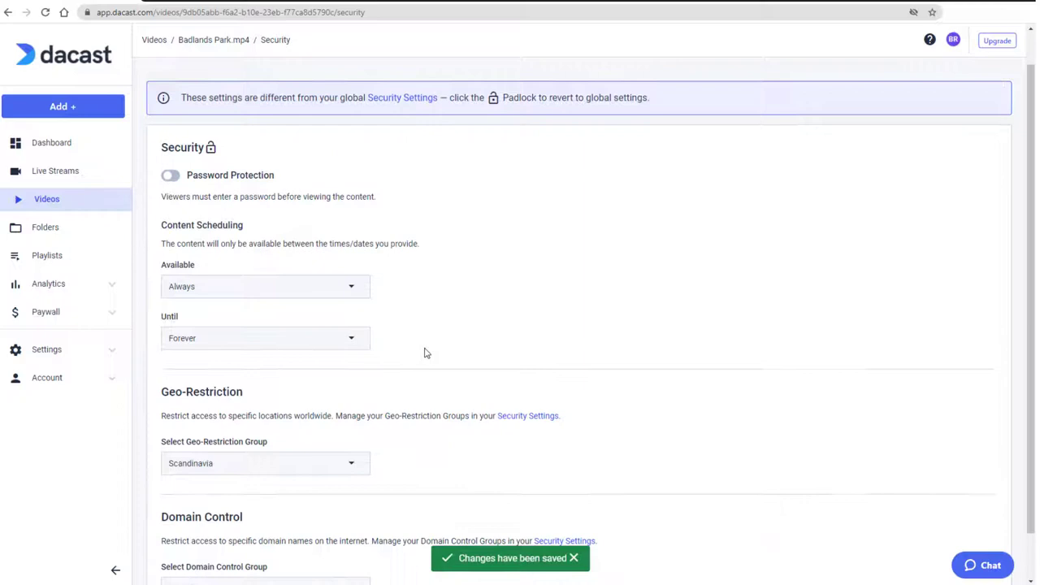
# Step: Set the geo-restriction group of Badlands Park.mp4 to All Countries and save the video's security settings
pyautogui.scroll(-1, 425, 352)
pyautogui.click(354, 415)
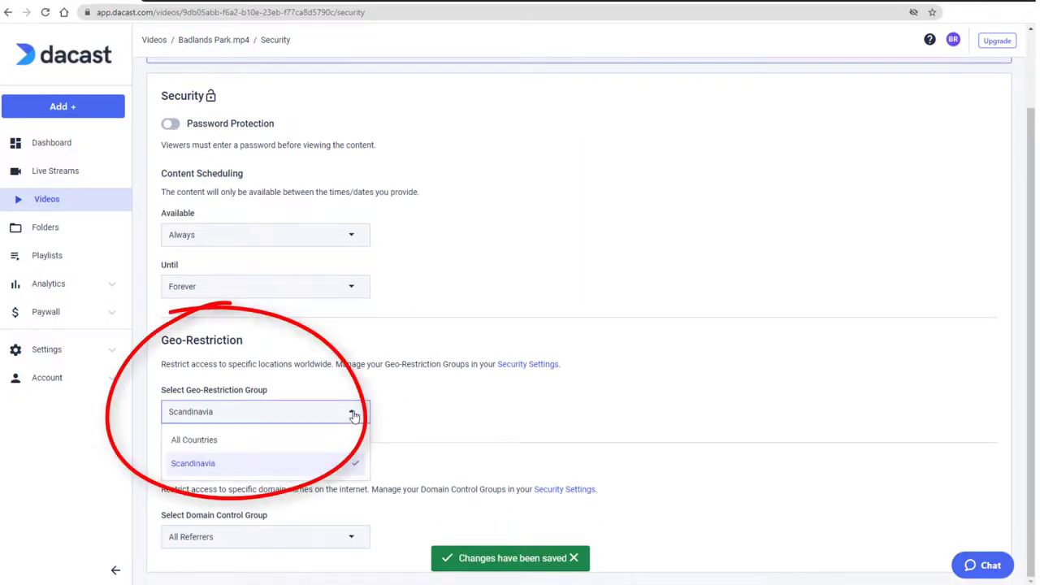
pyautogui.click(295, 441)
pyautogui.scroll(-1, 390, 439)
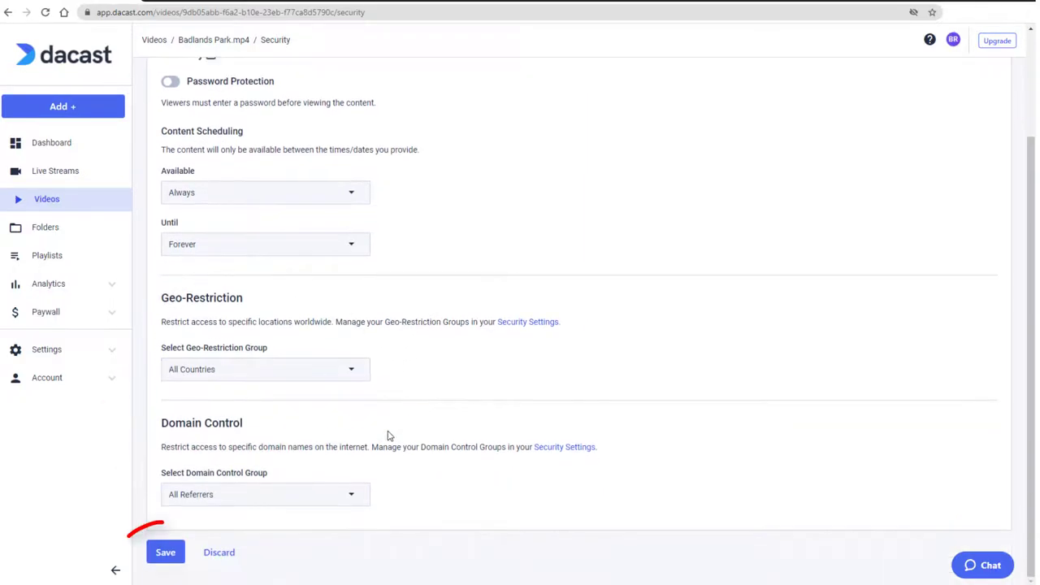
pyautogui.click(171, 555)
# Step: Preview Badlands Park.mp4 to test playback with the overridden geo-restriction, closing the preview when done
pyautogui.click(170, 83)
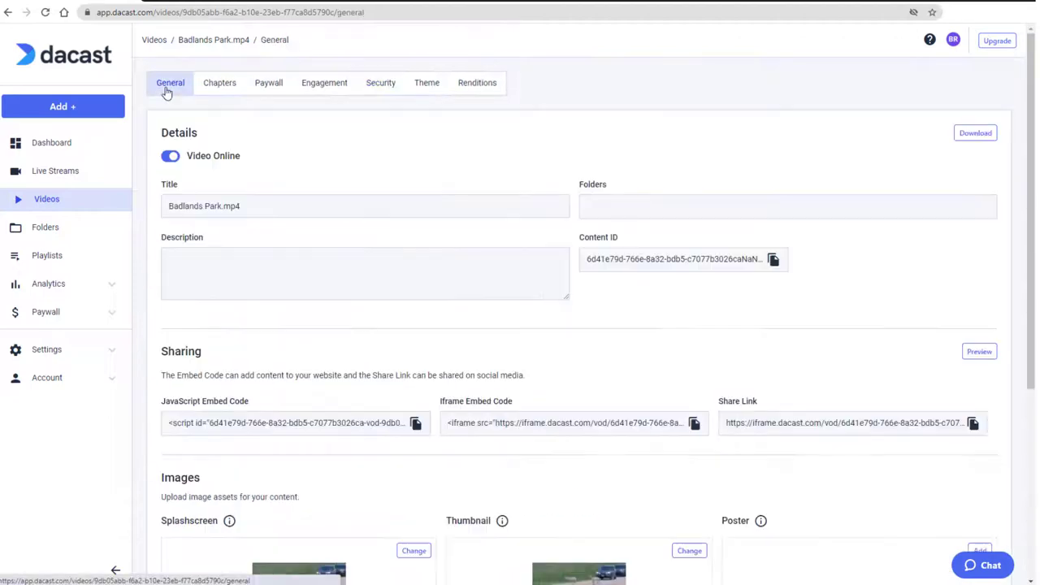
pyautogui.click(978, 351)
pyautogui.click(591, 370)
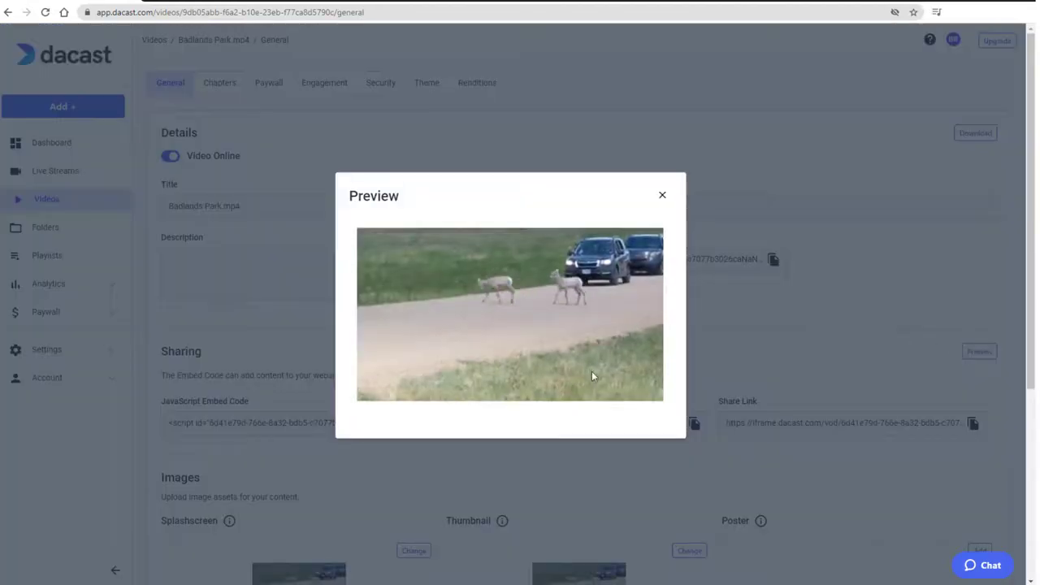
pyautogui.click(694, 232)
# Step: In the global security settings, create a non-default domain control group named company page with the URLs dacast.com and mysite.com
pyautogui.click(51, 348)
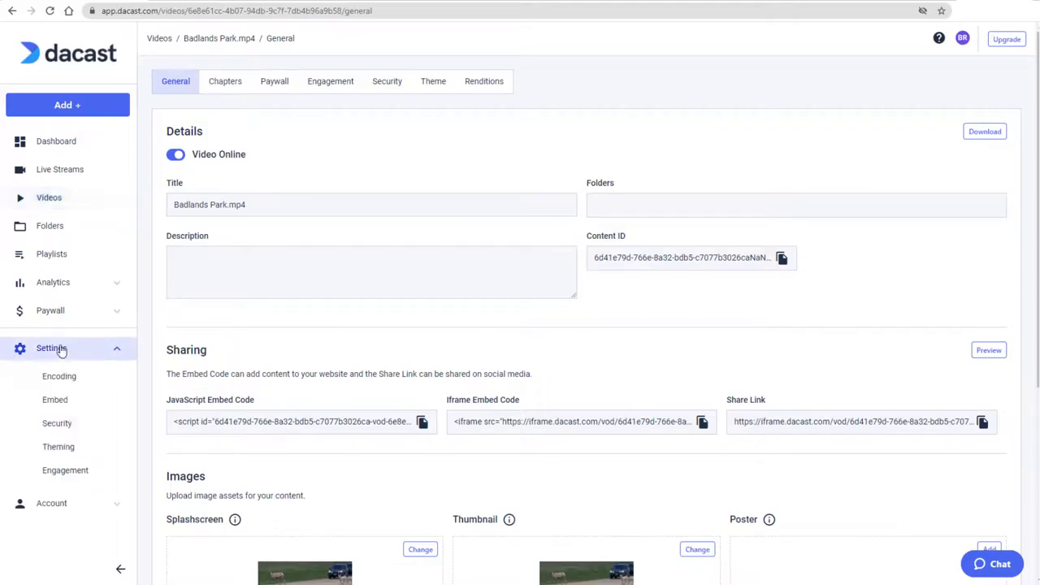
pyautogui.click(81, 425)
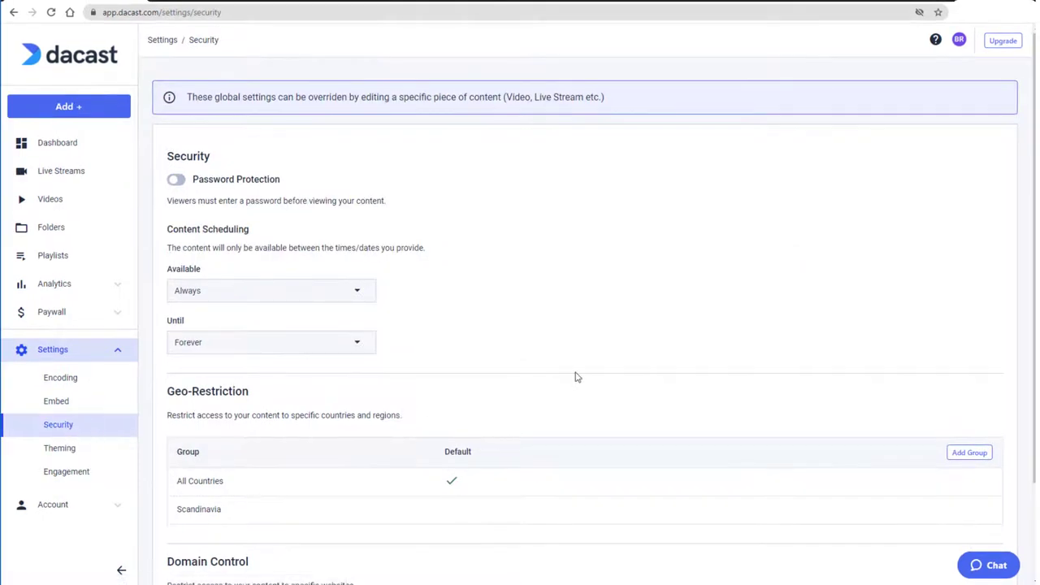
pyautogui.scroll(-3, 576, 376)
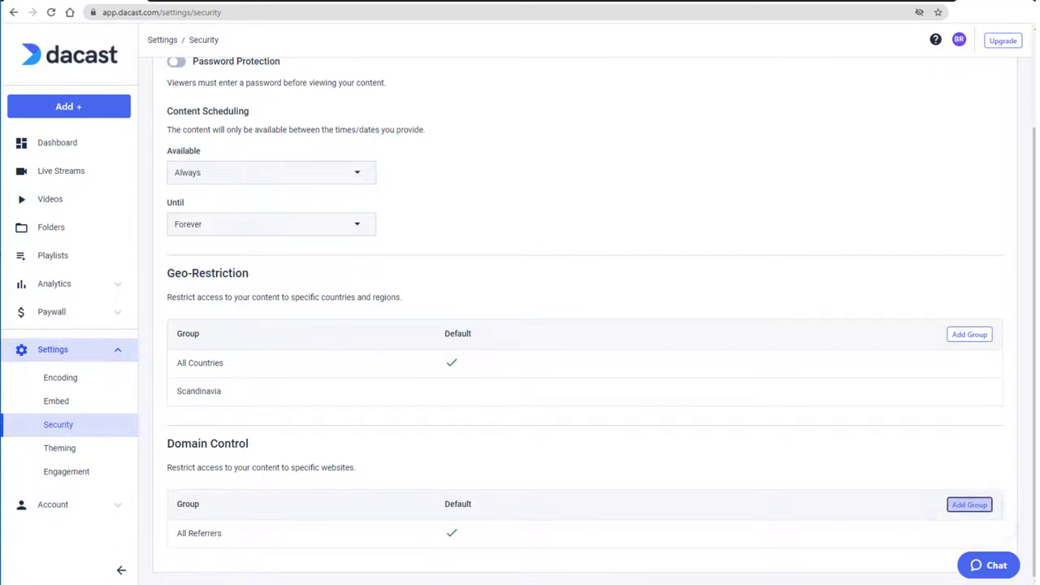
pyautogui.click(969, 504)
pyautogui.write('company page')
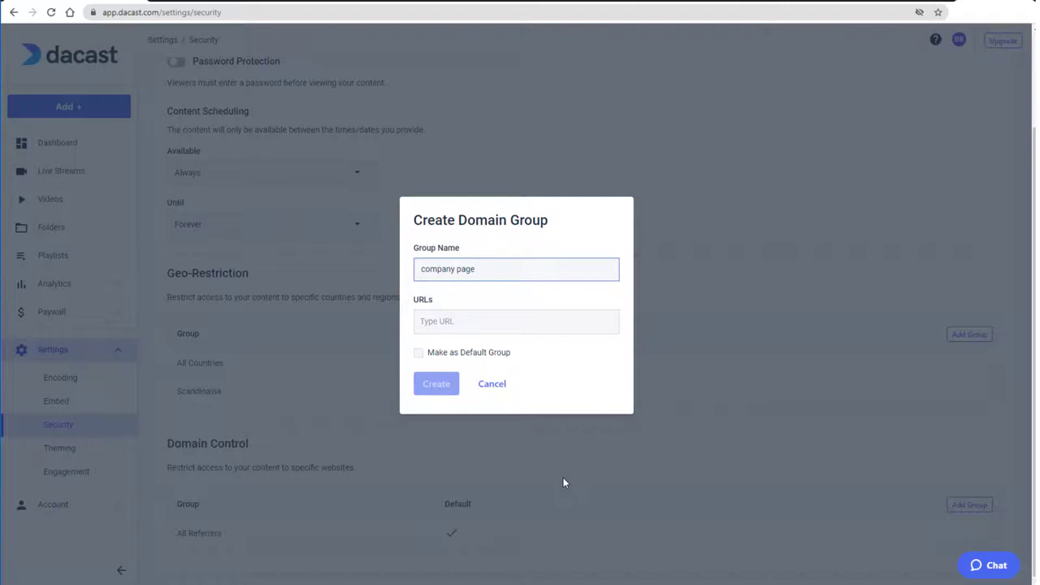
pyautogui.press('Tab')
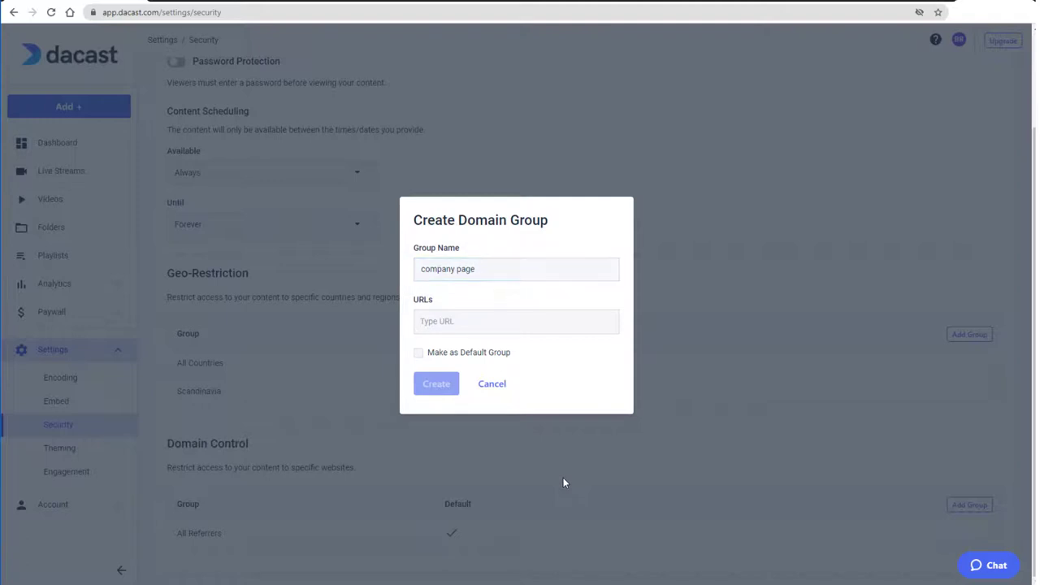
pyautogui.write('dacast.com')
pyautogui.press('Return')
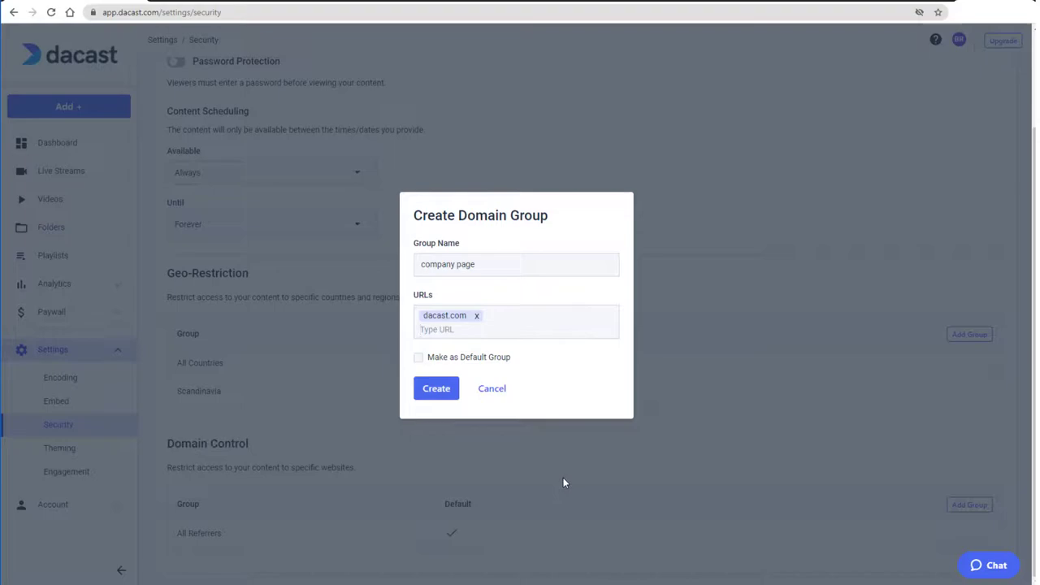
pyautogui.write('mysite.com')
pyautogui.press('Return')
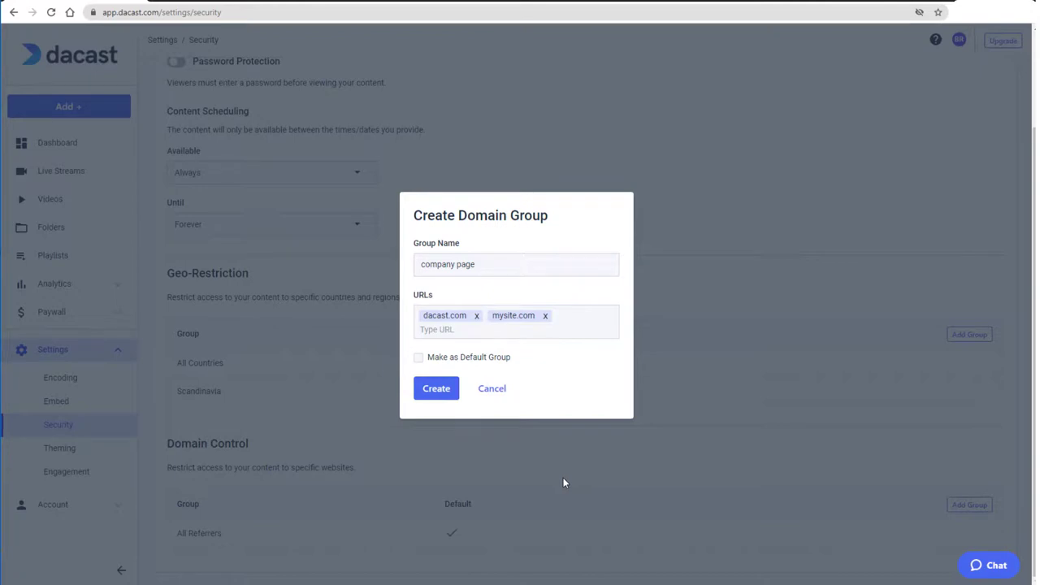
pyautogui.click(450, 391)
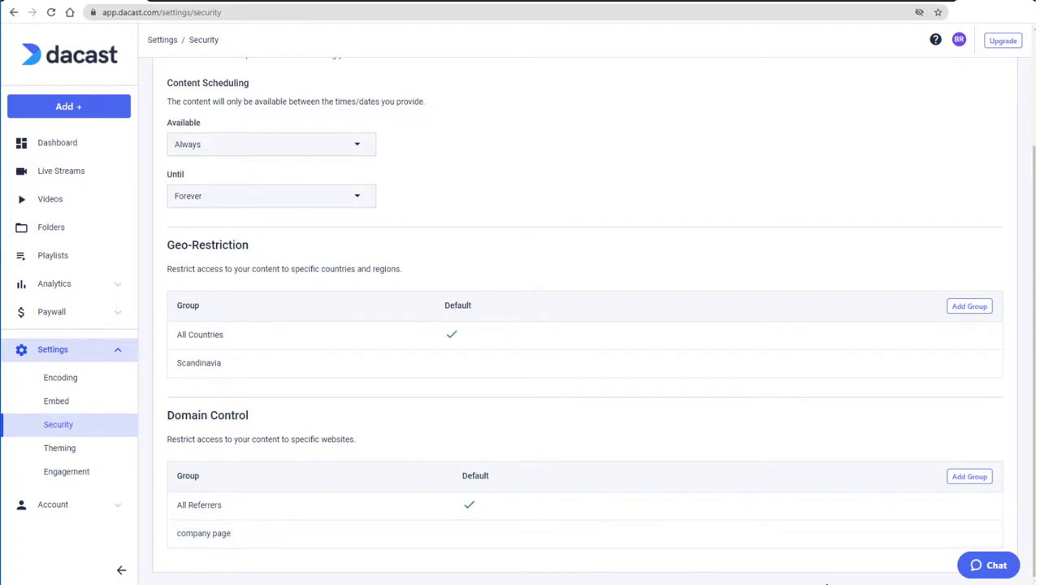
# Step: Check which domain control group is applied in the security settings of Badlands Park.mp4
pyautogui.click(29, 202)
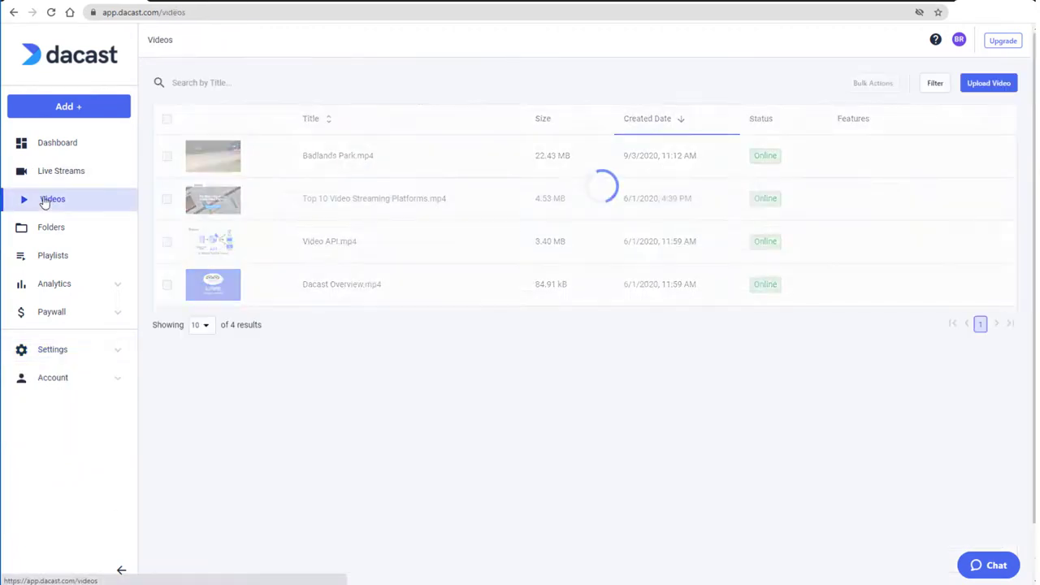
pyautogui.click(328, 162)
pyautogui.click(382, 84)
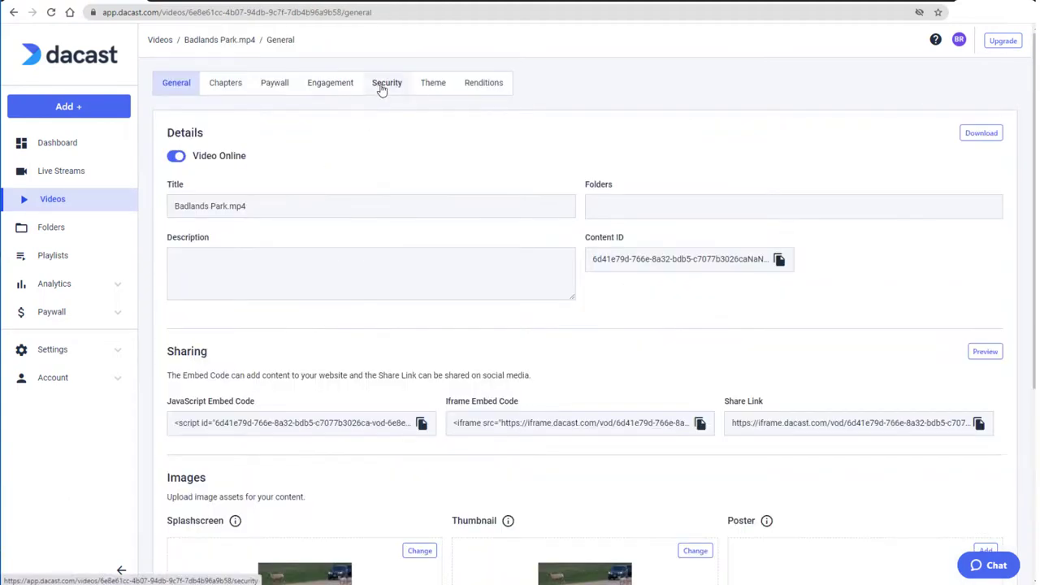
pyautogui.scroll(-1, 532, 274)
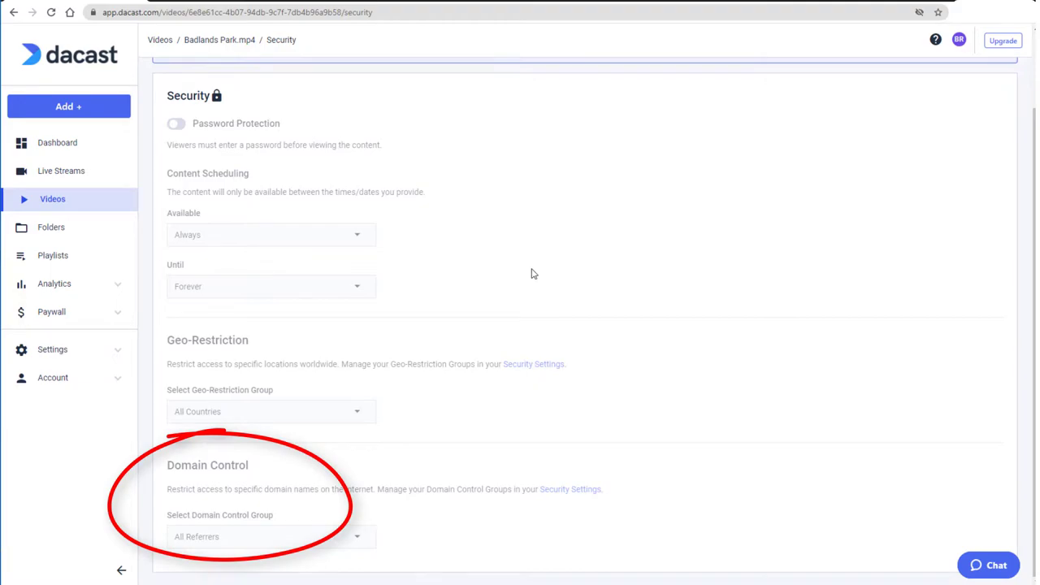
# Step: Preview Badlands Park.mp4 to test playback under the inherited domain control settings, closing the preview when done
pyautogui.scroll(1, 532, 274)
pyautogui.click(175, 82)
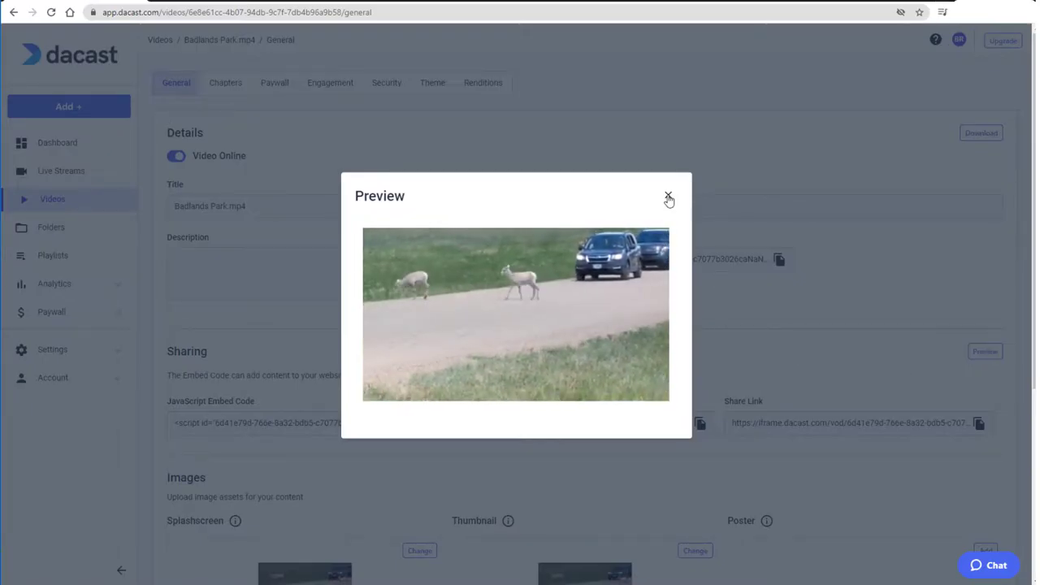
pyautogui.click(708, 269)
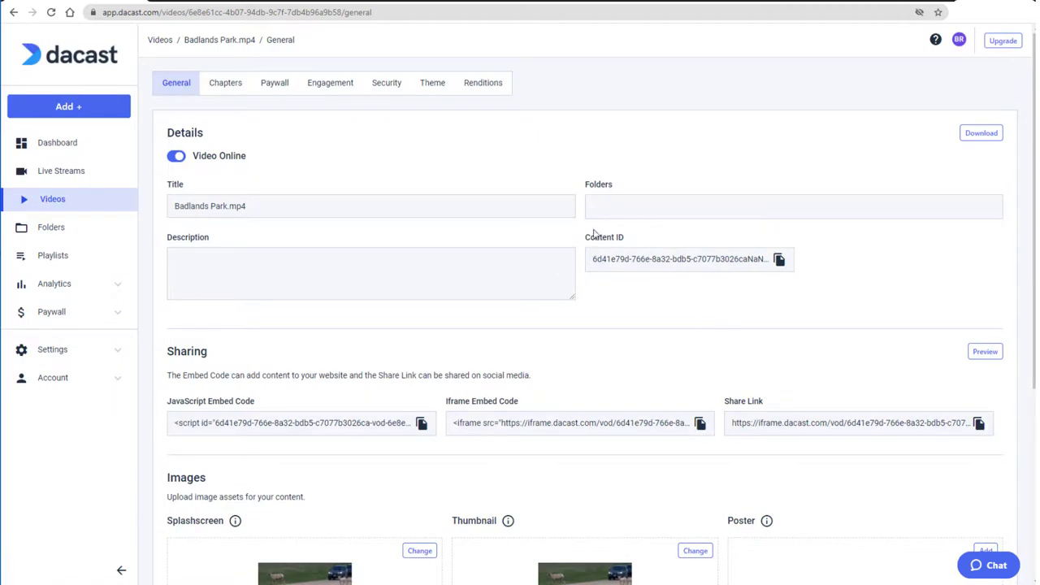
# Step: Unlock the security settings of Badlands Park.mp4, set its domain control group to company page, and save
pyautogui.click(388, 85)
pyautogui.click(216, 186)
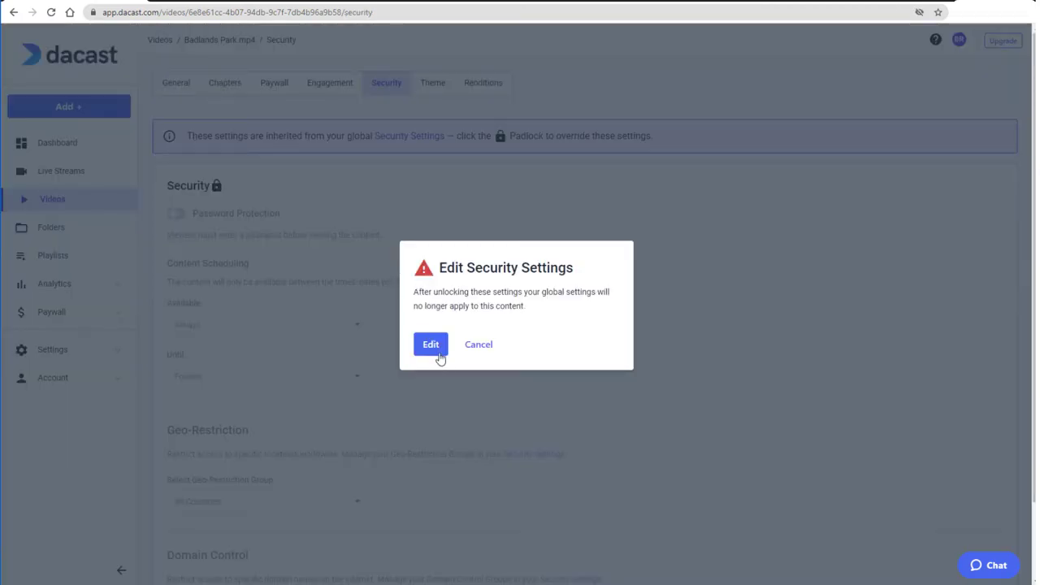
pyautogui.click(438, 356)
pyautogui.scroll(-1, 441, 352)
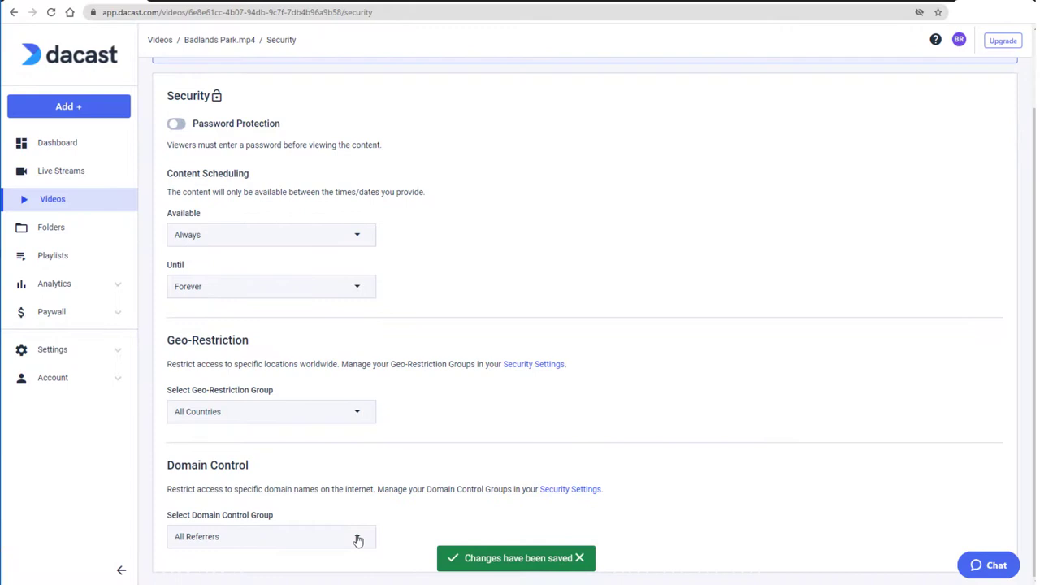
pyautogui.click(357, 540)
pyautogui.click(290, 559)
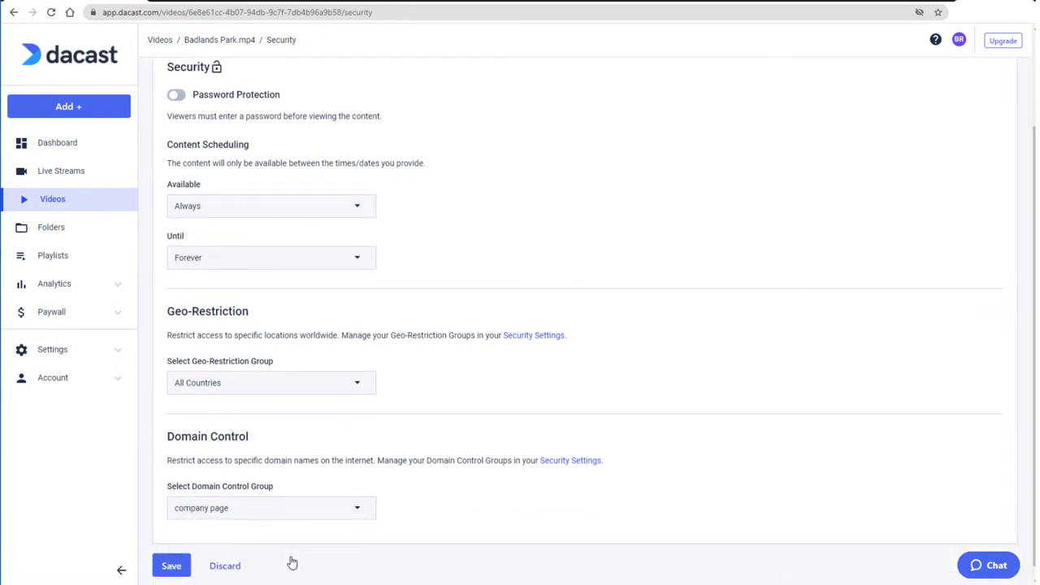
pyautogui.click(170, 566)
# Step: Preview Badlands Park.mp4 to test playback under the company page domain group, closing the preview when done
pyautogui.click(176, 83)
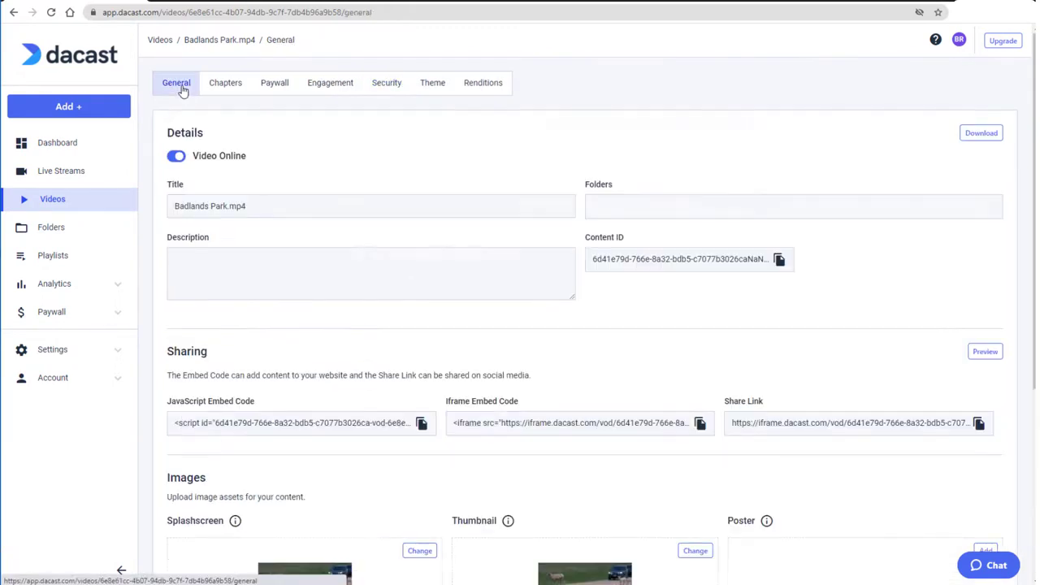
pyautogui.click(981, 355)
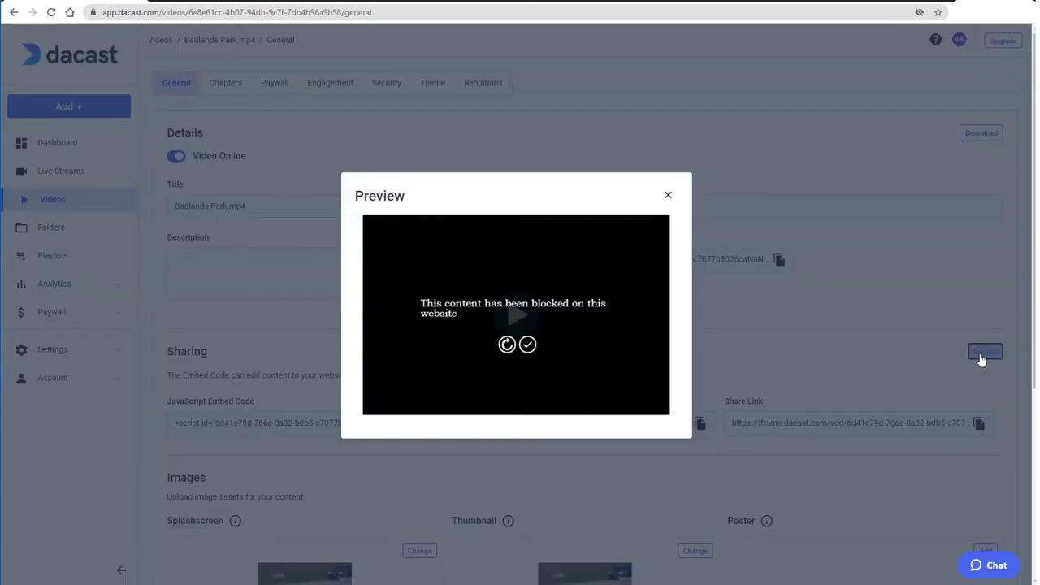
pyautogui.click(669, 197)
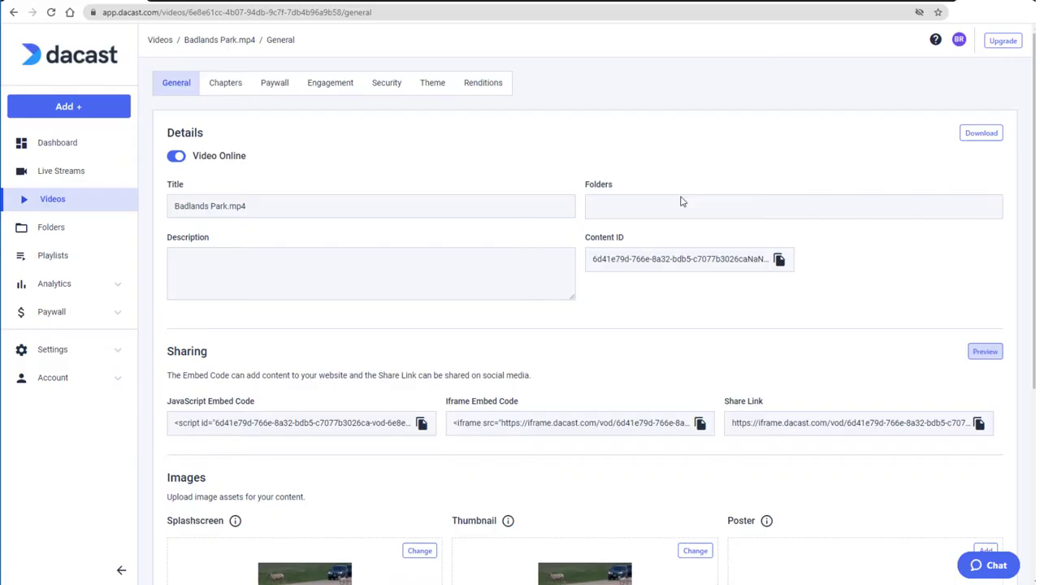